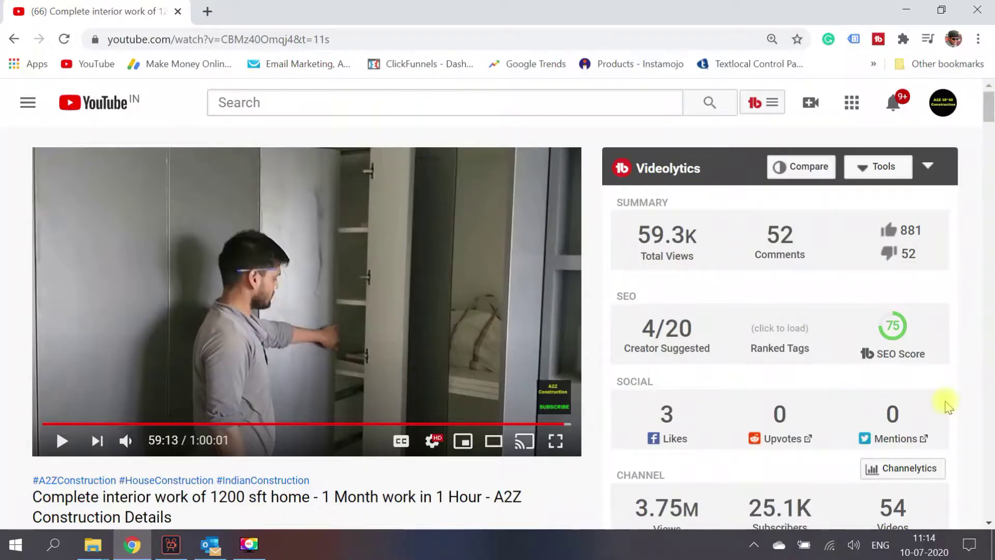
Step: Check the signed-in channel account and look through the comments under the interior work video
left_click(943, 106)
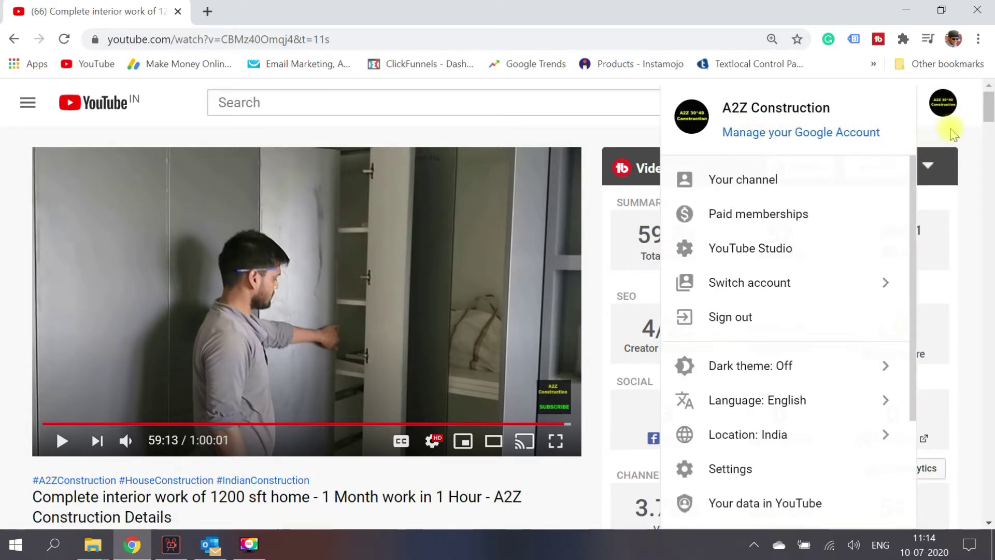
left_click(954, 136)
scroll(989, 113, "down", 1)
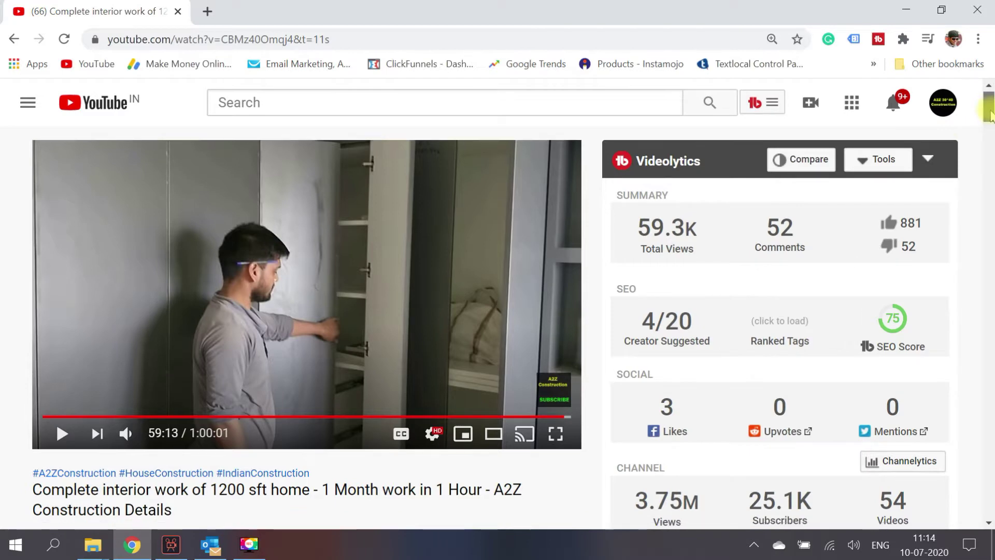
left_click_drag(988, 115, 990, 148)
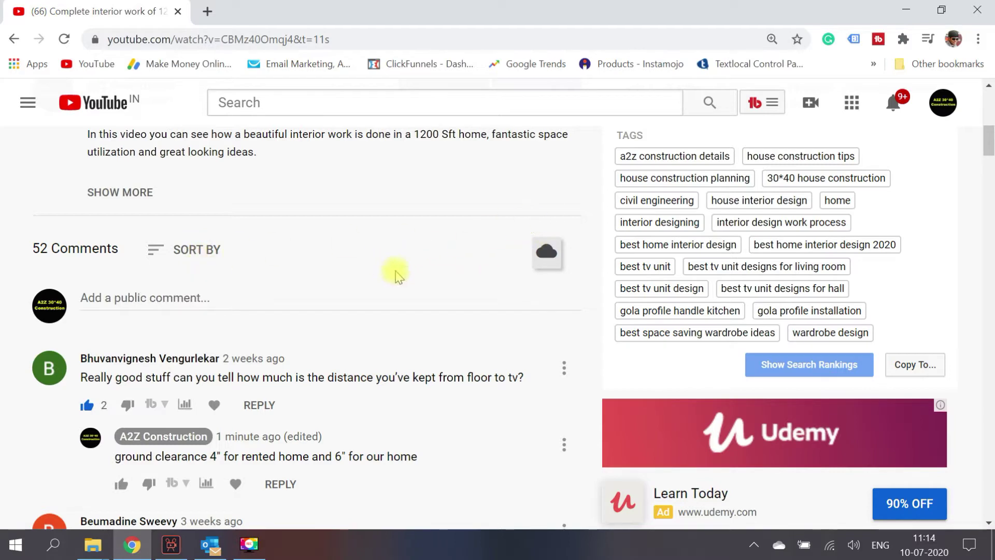
scroll(985, 163, "down", 3)
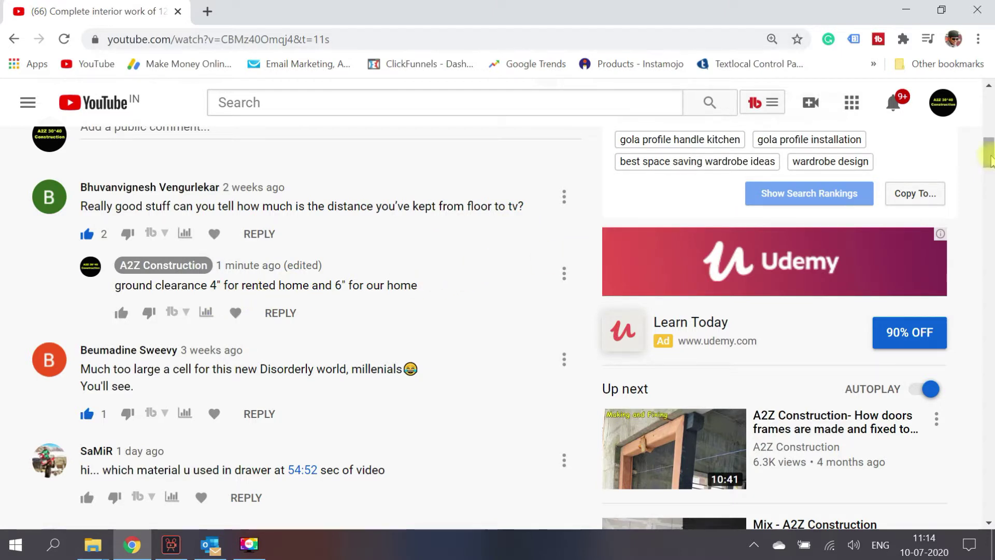
left_click_drag(990, 158, 989, 129)
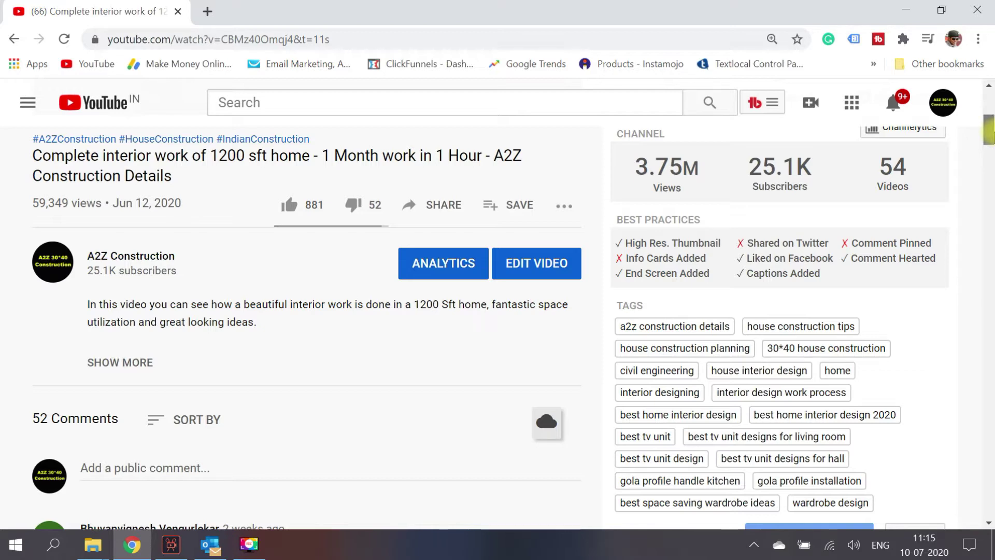
Step: Heart the viewer comments about the floor-to-TV distance and interior cost estimation, plus the "Mashaallah goodjob" comment
scroll(989, 130, "down", 5)
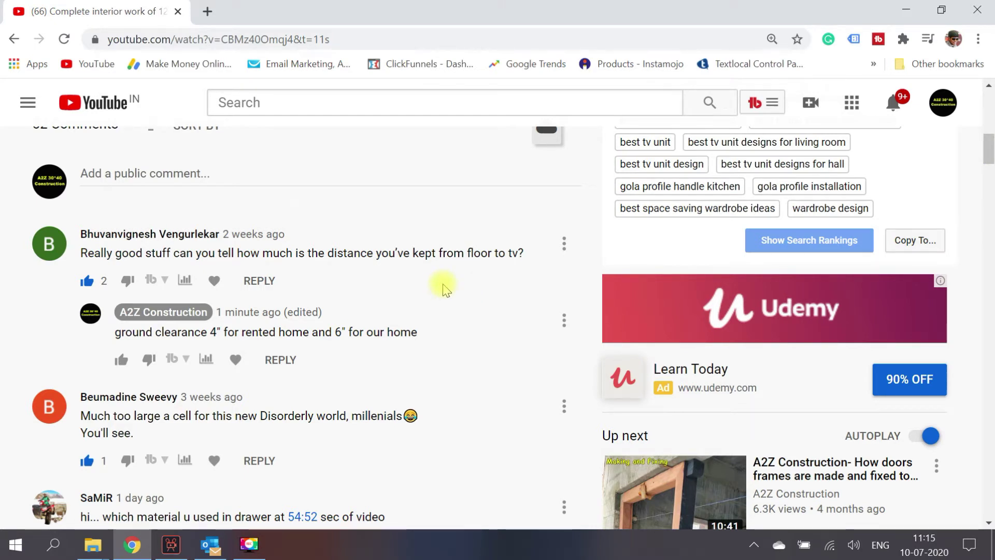
left_click(214, 282)
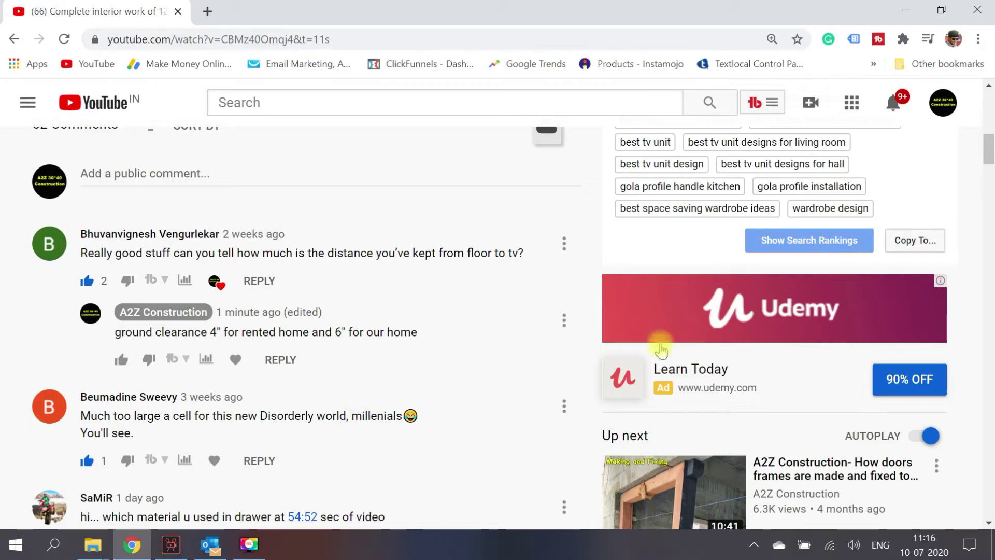
left_click_drag(988, 155, 988, 187)
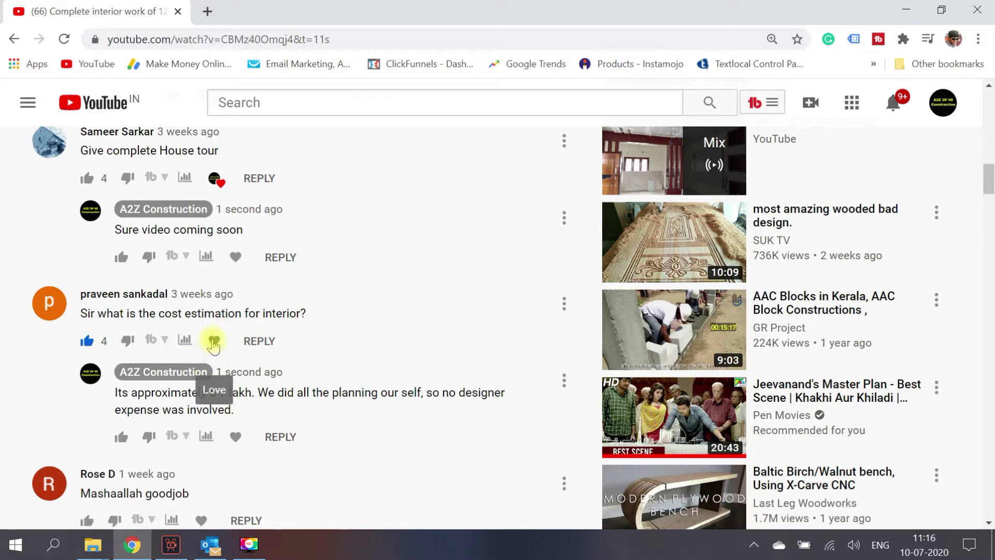
left_click(228, 342)
left_click_drag(990, 189, 989, 204)
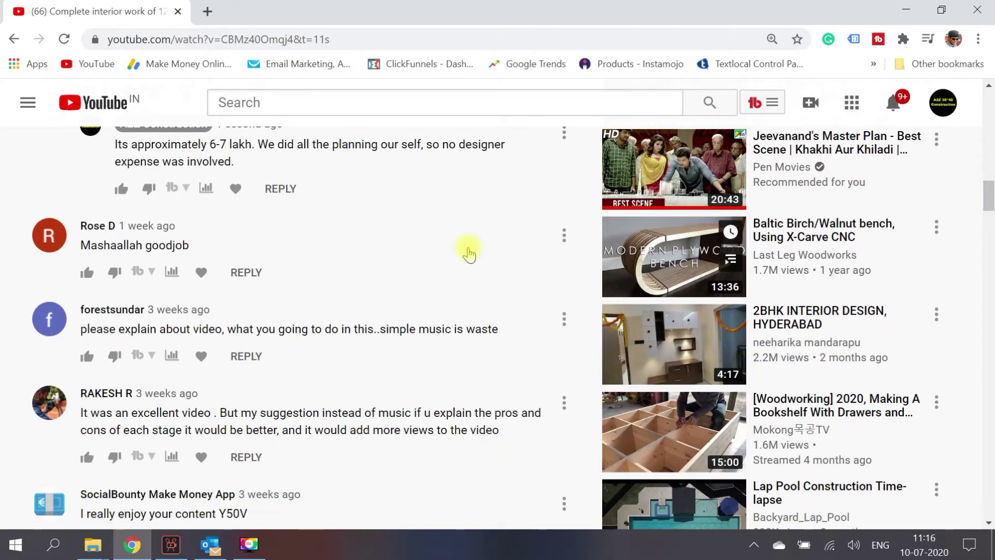
left_click(206, 272)
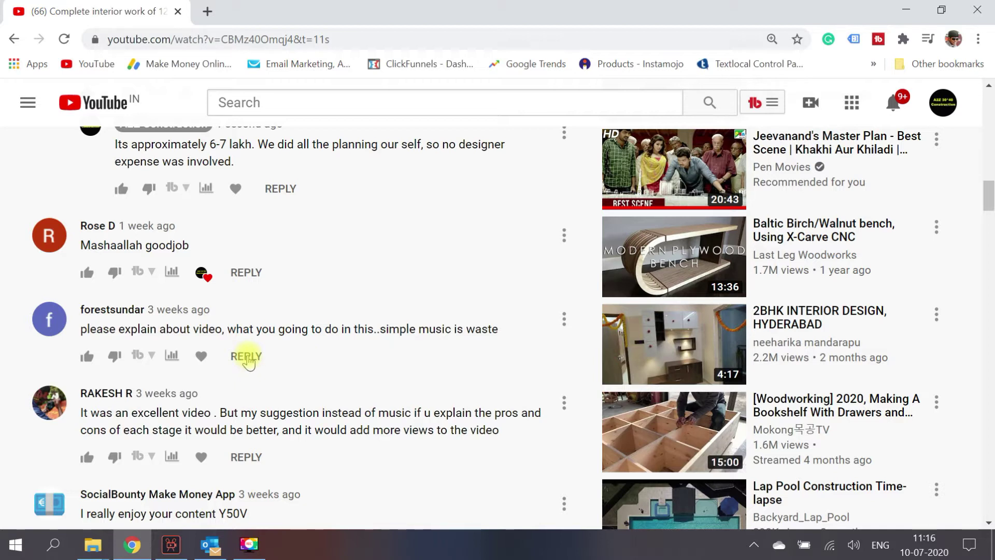
Step: Draft a reply to the "simple music is waste" comment: "In my lastest video i have given the voice instruction aswell. Thanks for your suggestion"
left_click(246, 356)
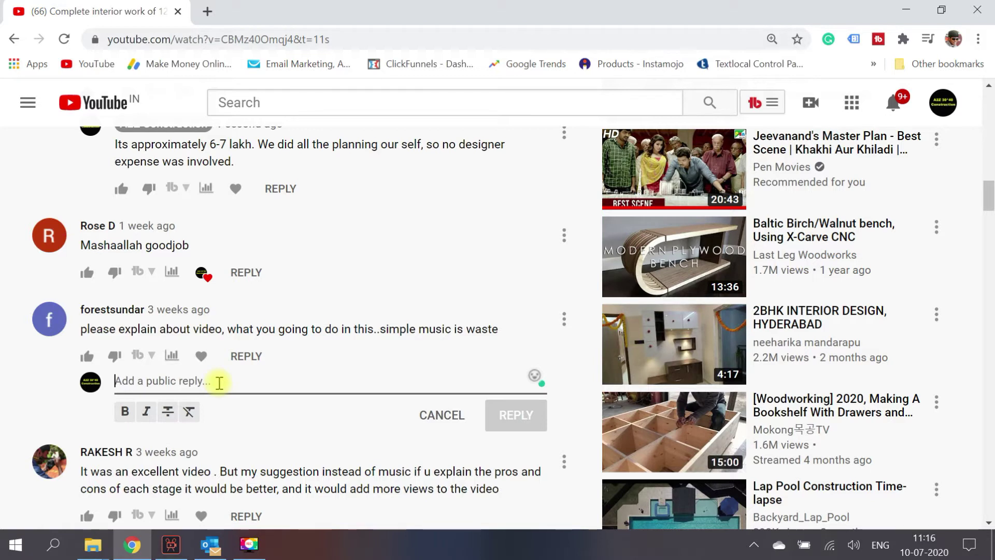
type("In m")
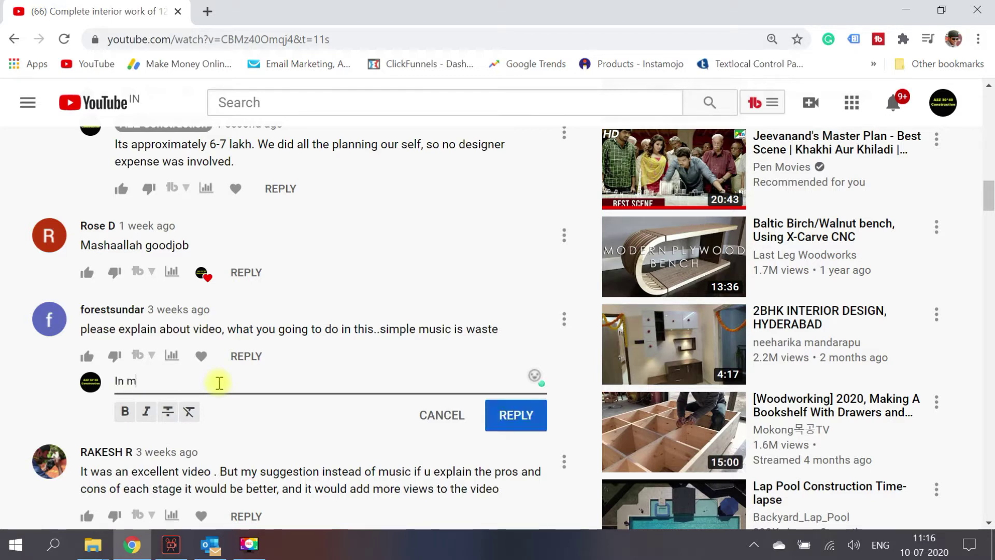
type("y lastes")
type("t video i")
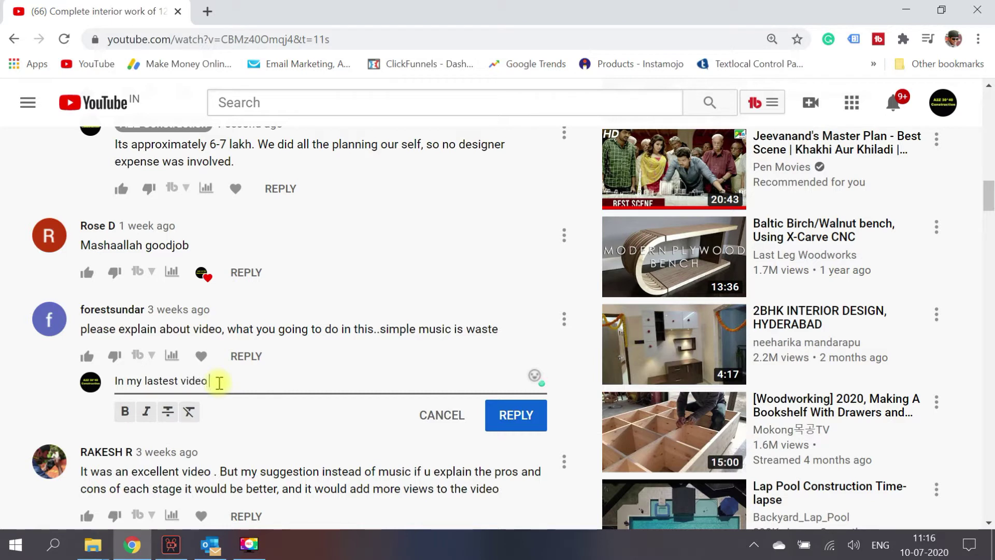
type(" have given the voi")
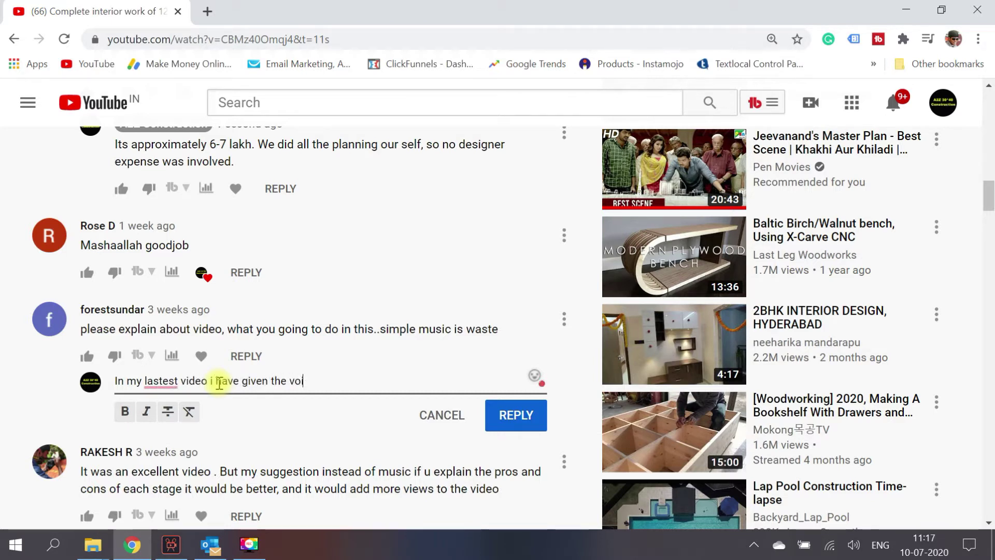
type("ce instr")
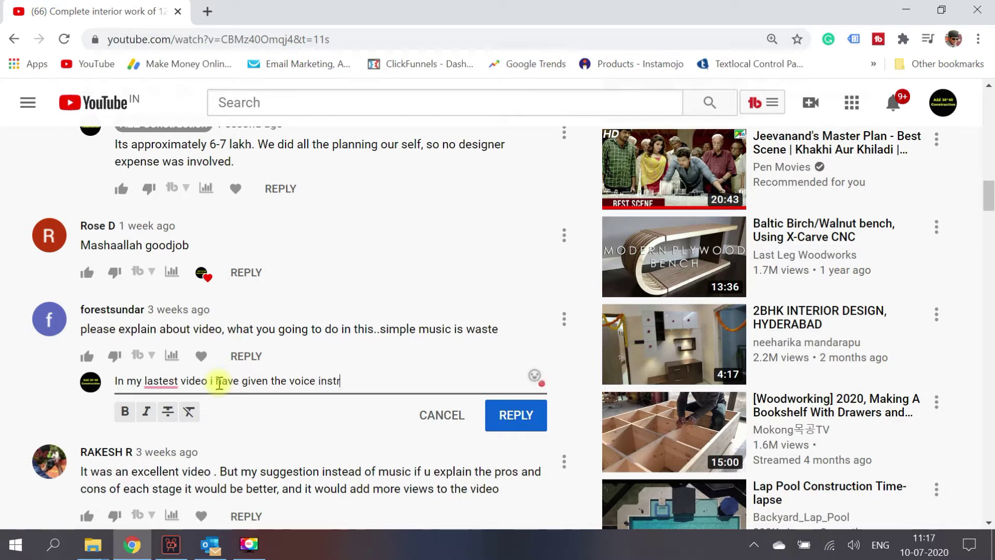
type("uction as")
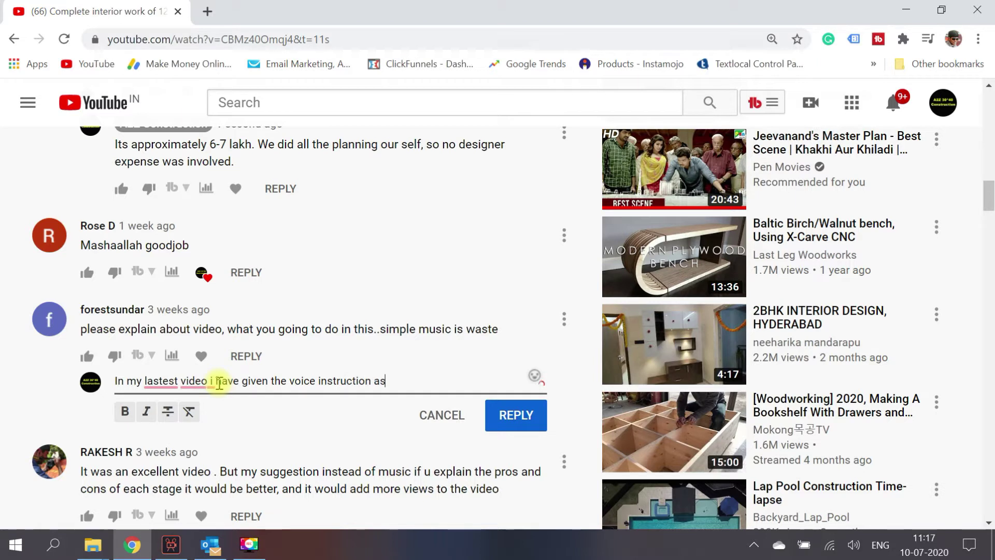
type("well. Thanks for your suggestion")
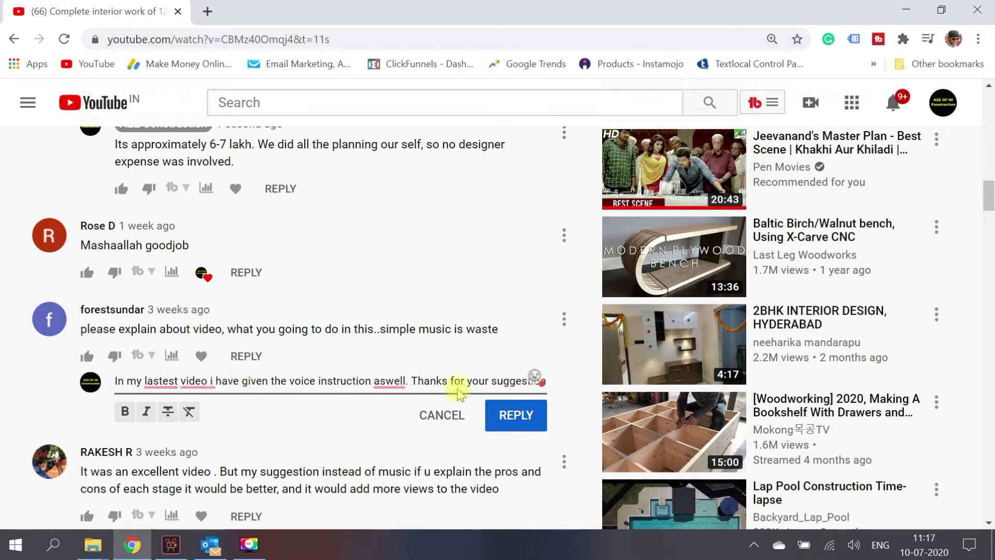
Step: Correct "aswell" to "as well" in the drafted reply and post it
left_click(383, 381)
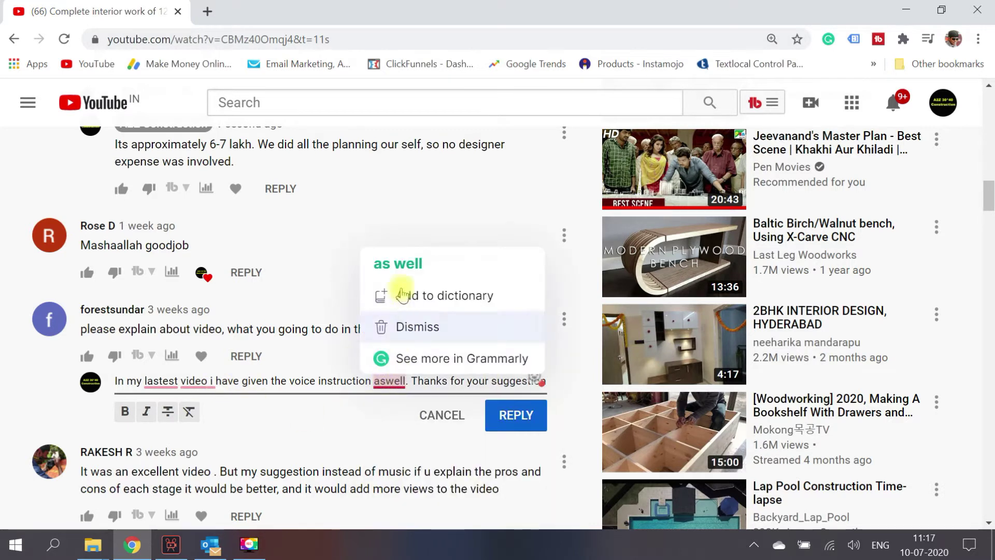
left_click(396, 264)
left_click(515, 430)
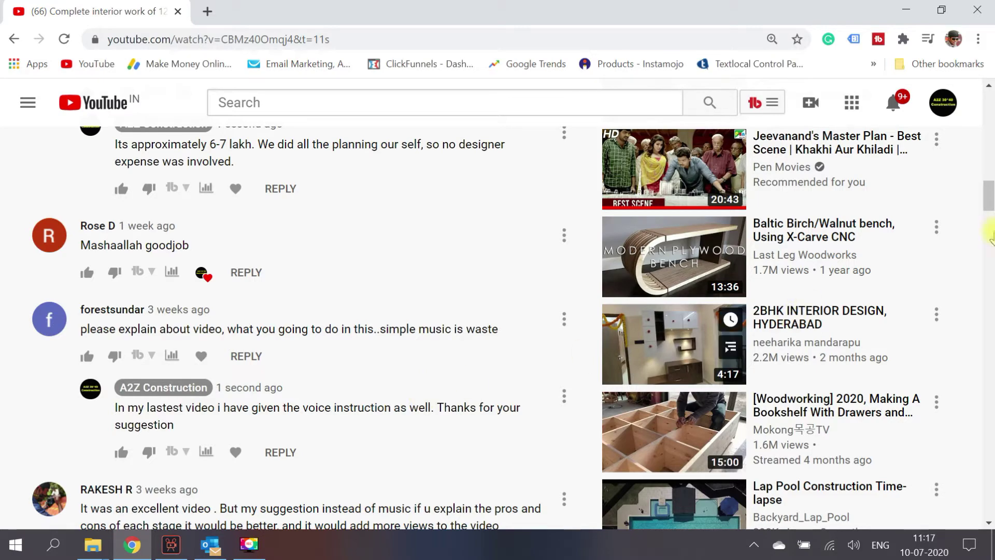
Step: View the moderation options available for the comment asking about the floor-to-TV distance
left_click_drag(989, 204, 989, 137)
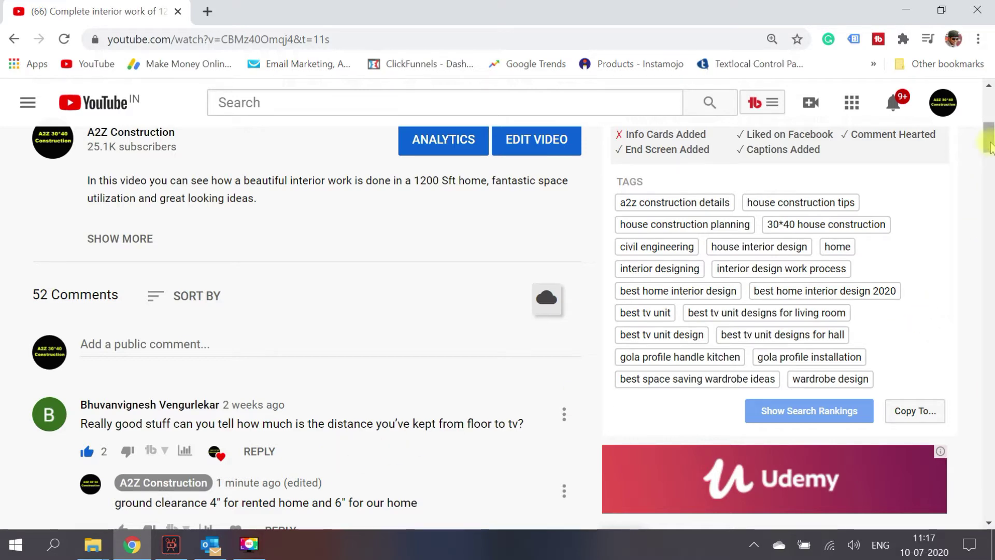
scroll(824, 261, "down", 3)
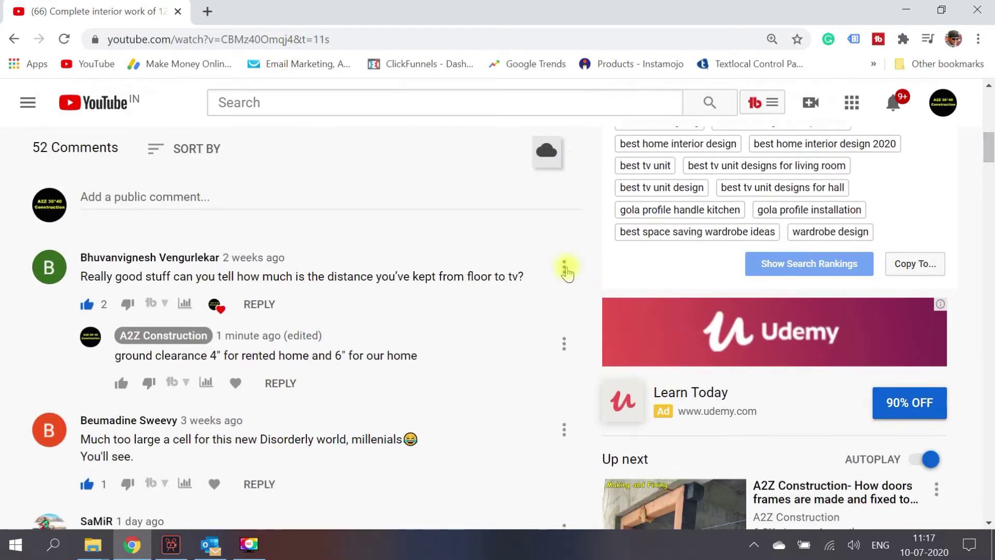
left_click(564, 268)
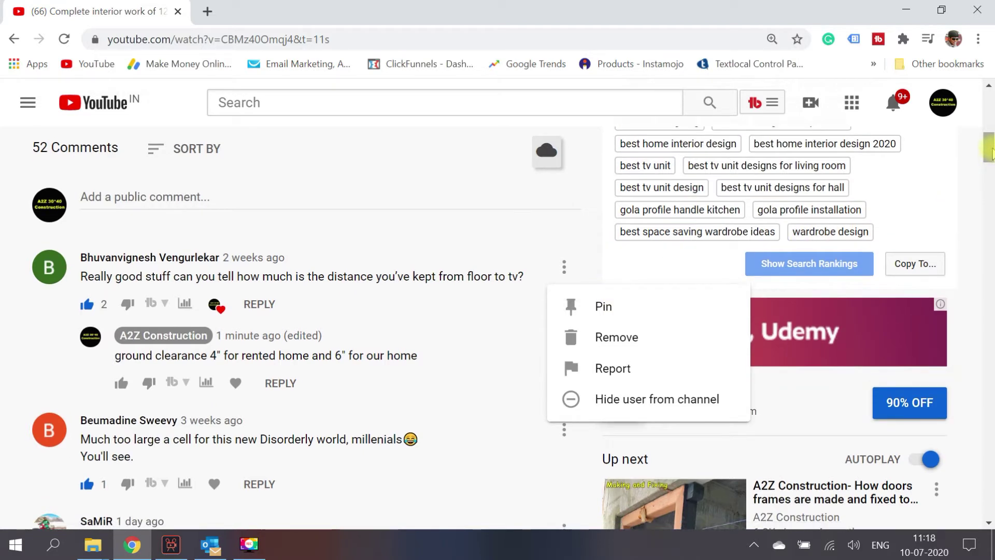
left_click(13, 360)
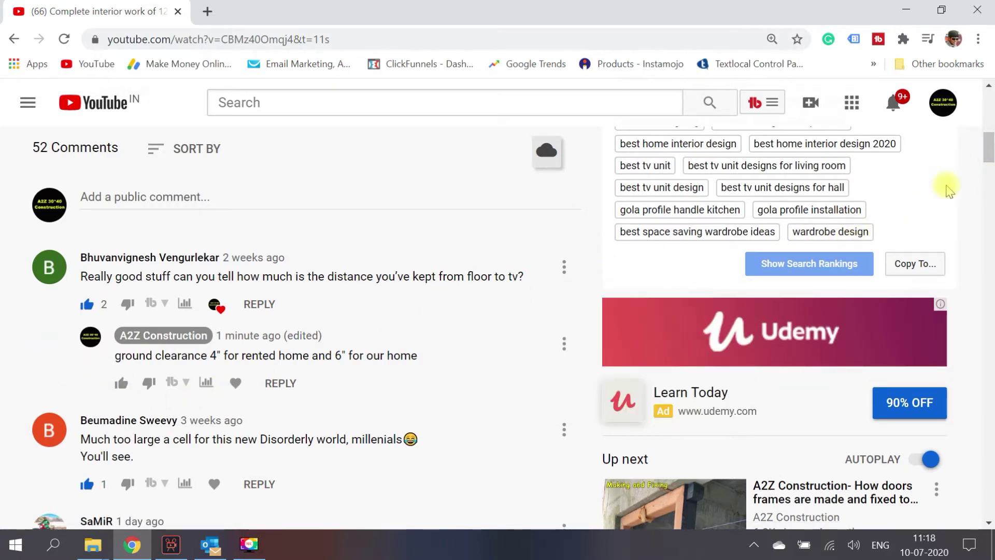
Step: Pin the viewer comment "Give complete House tour" above the video's other comments
left_click_drag(988, 148, 988, 170)
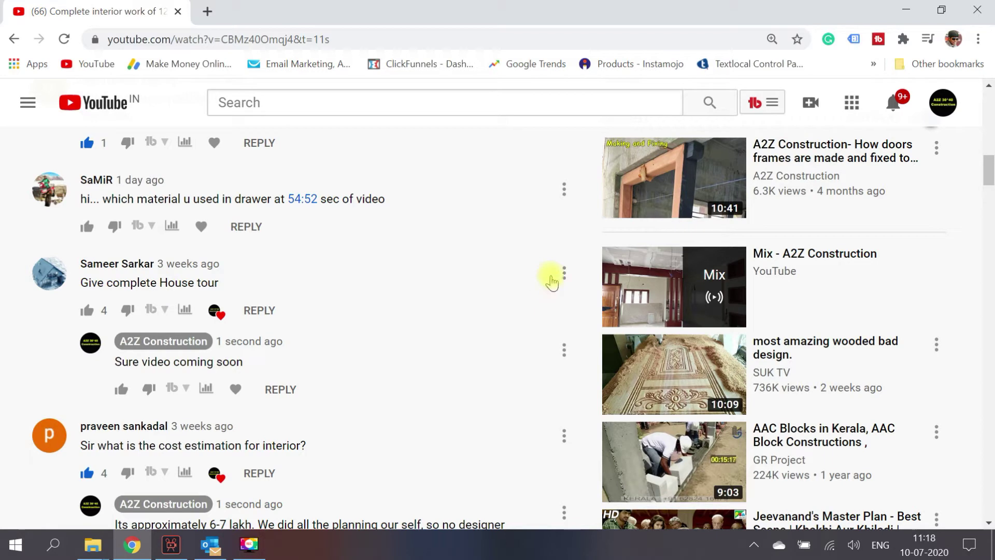
left_click(565, 275)
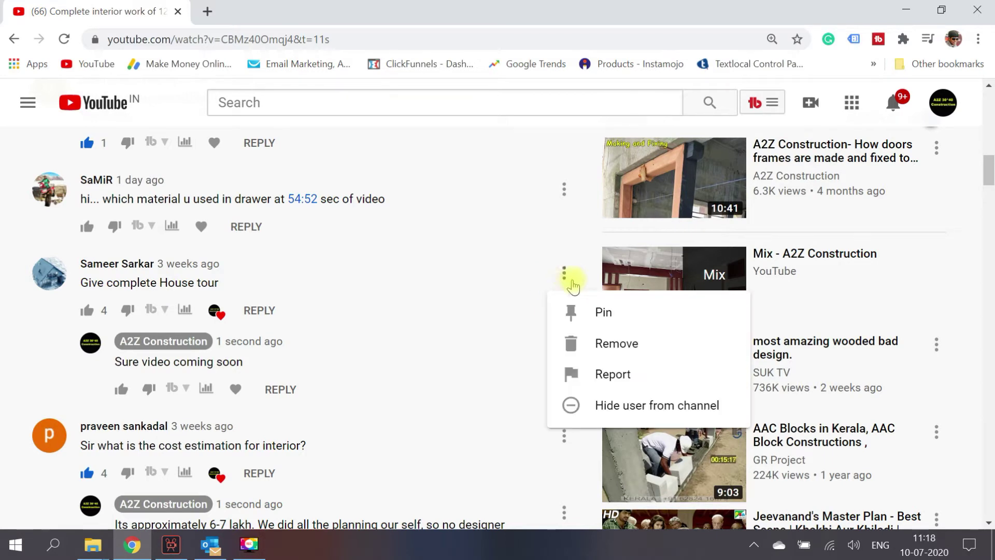
left_click(603, 313)
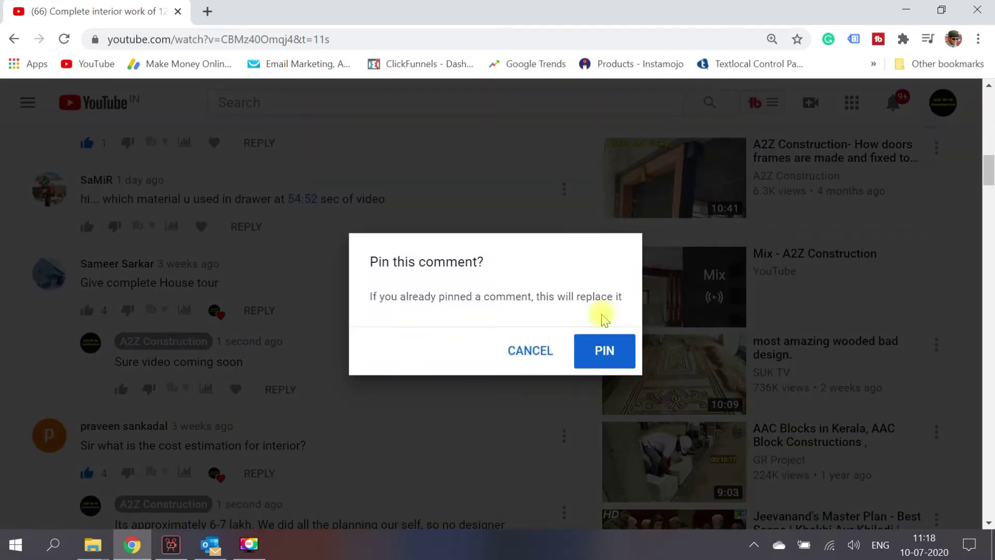
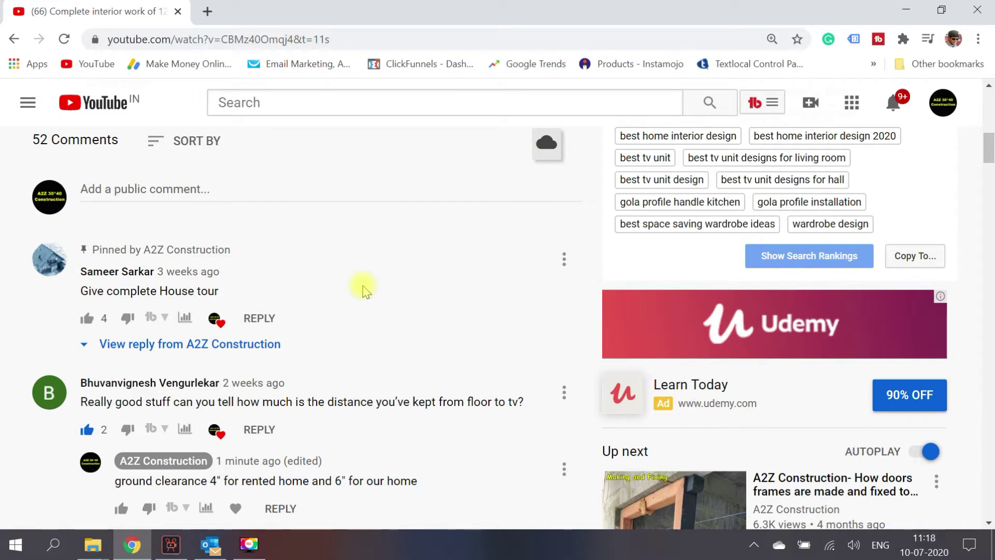
Step: Post the public comment "let me know what is the next video you want to see in this channel?"
left_click(157, 189)
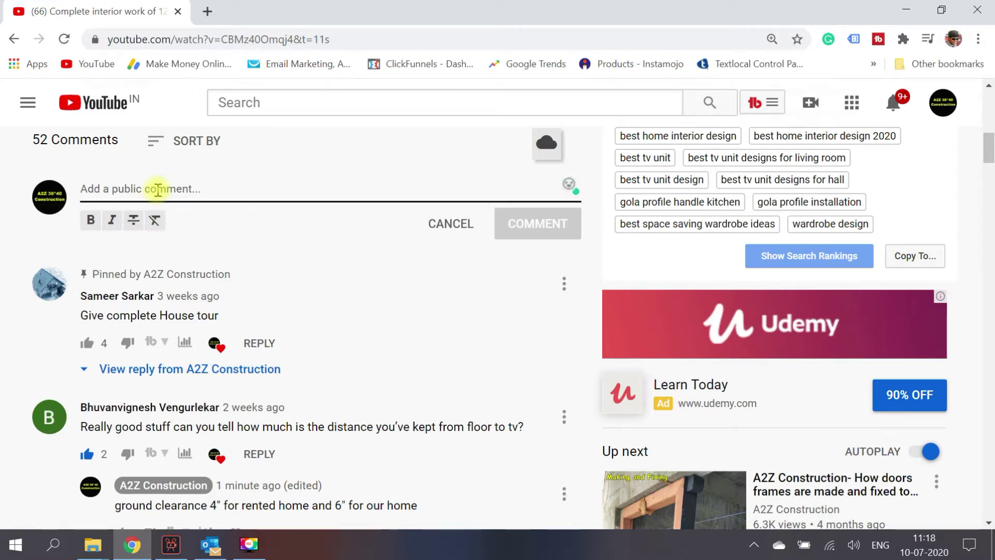
type("let me knwo")
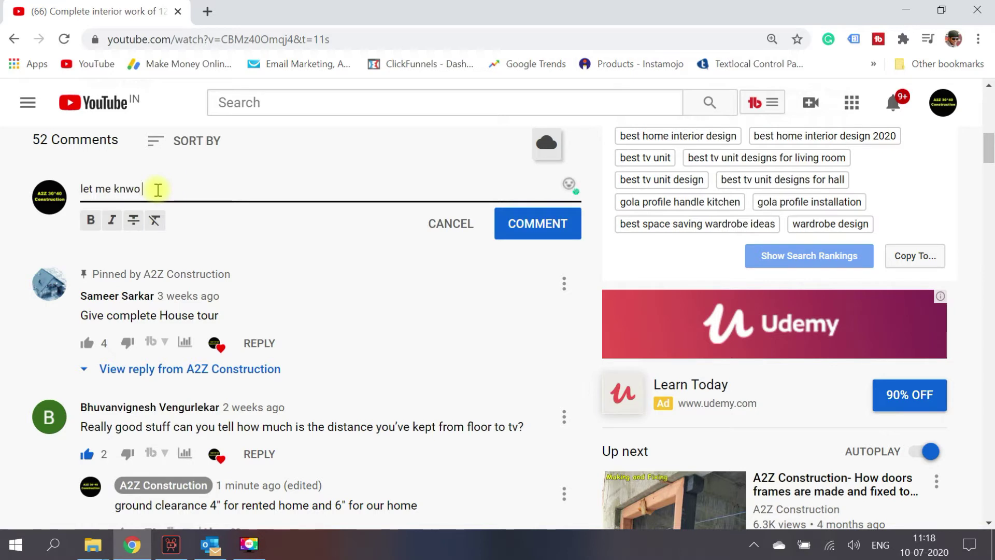
key("BackSpace")
key("BackSpace")
type("ow what is the")
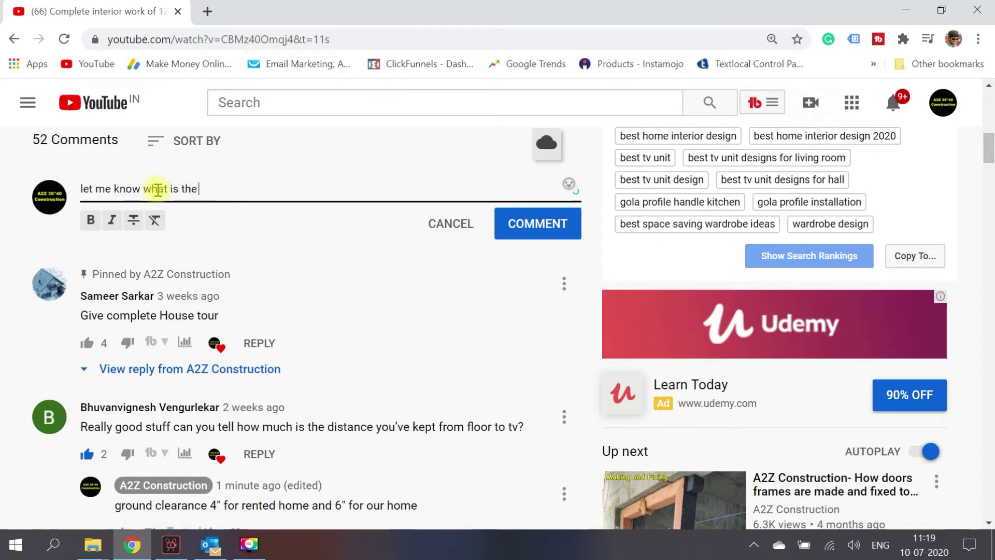
type(" next video you want to see in this channel?")
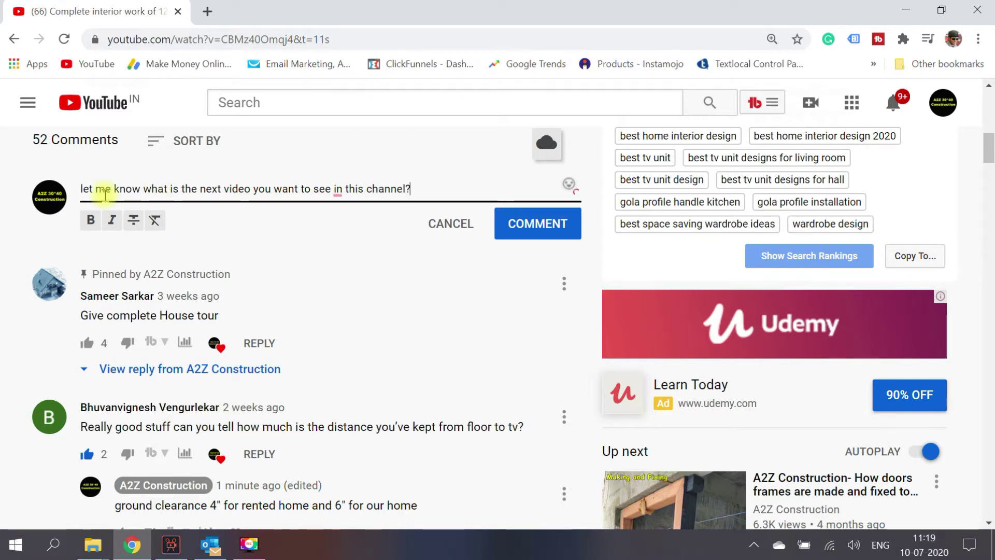
left_click(541, 229)
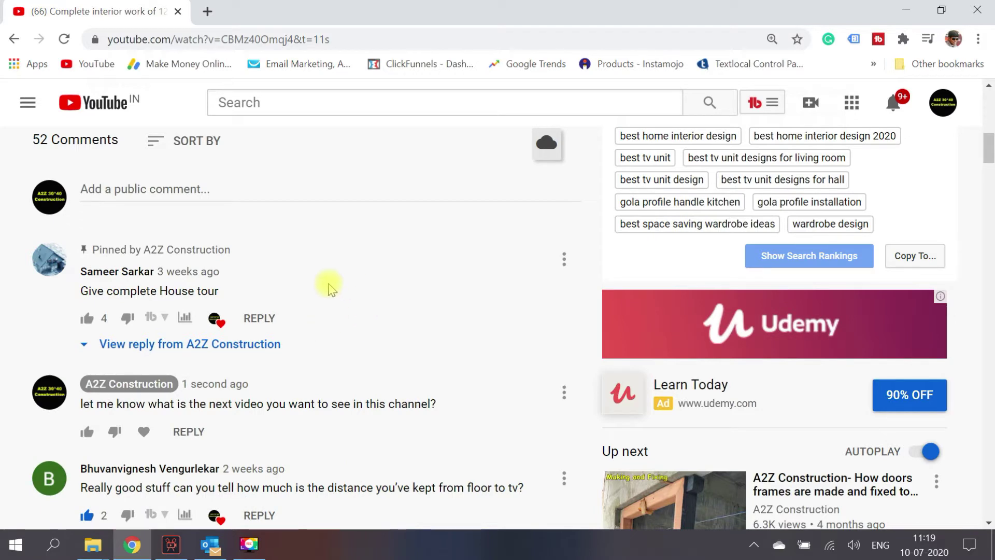
Step: Pin the channel's own comment about the next video, replacing the currently pinned one
left_click(564, 393)
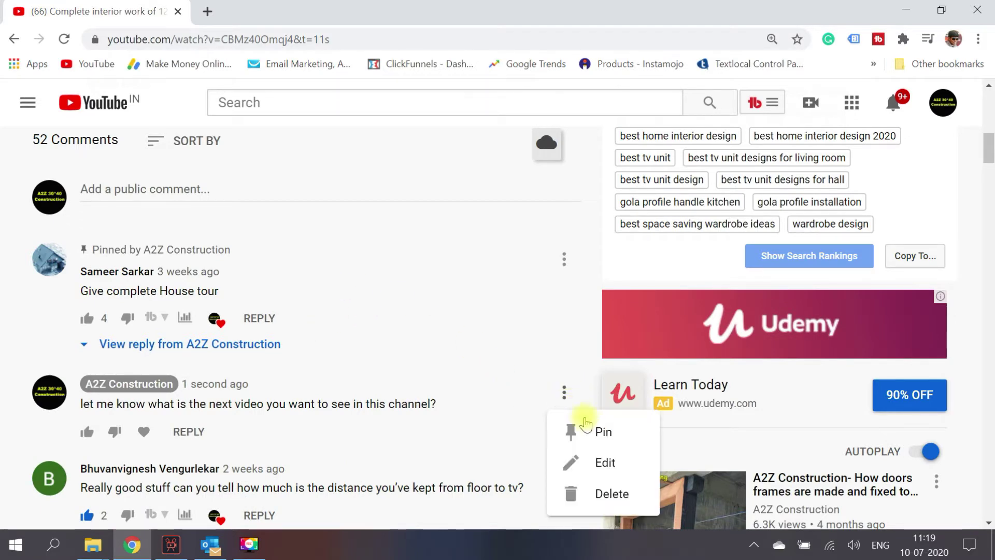
left_click(596, 430)
left_click(600, 350)
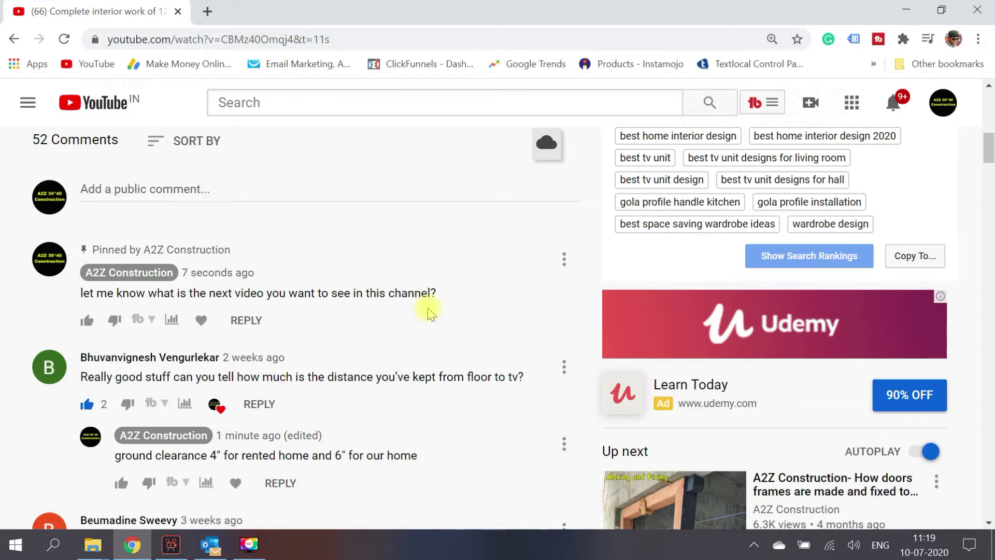
Step: View the available report reasons for the comment asking about the floor-to-TV distance, cancel the report and reopen the comment's moderation options
left_click(564, 367)
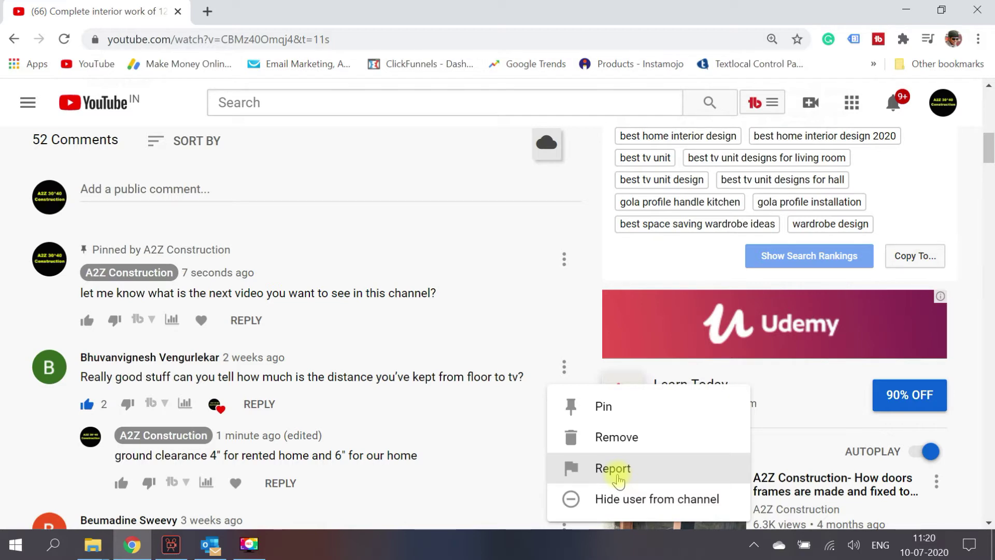
left_click(604, 469)
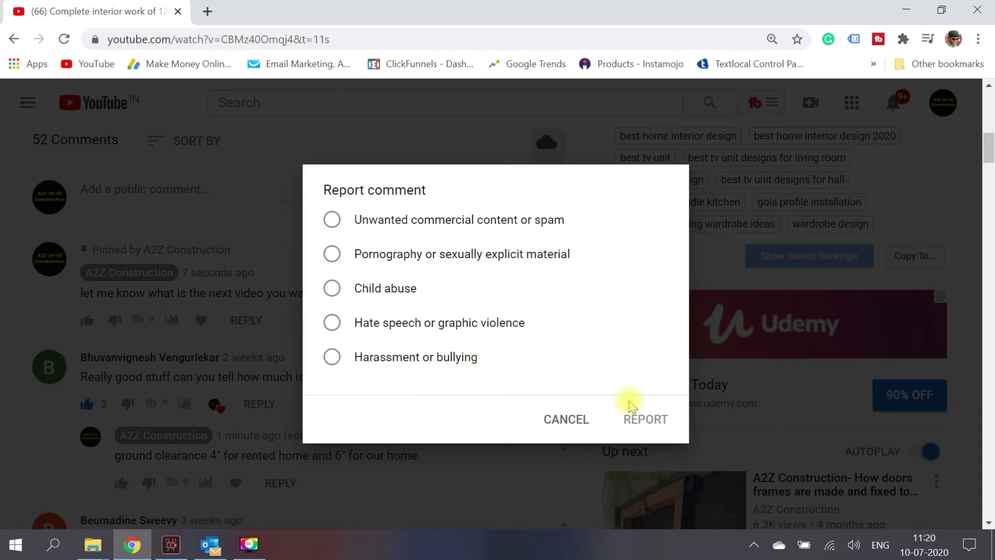
left_click(567, 423)
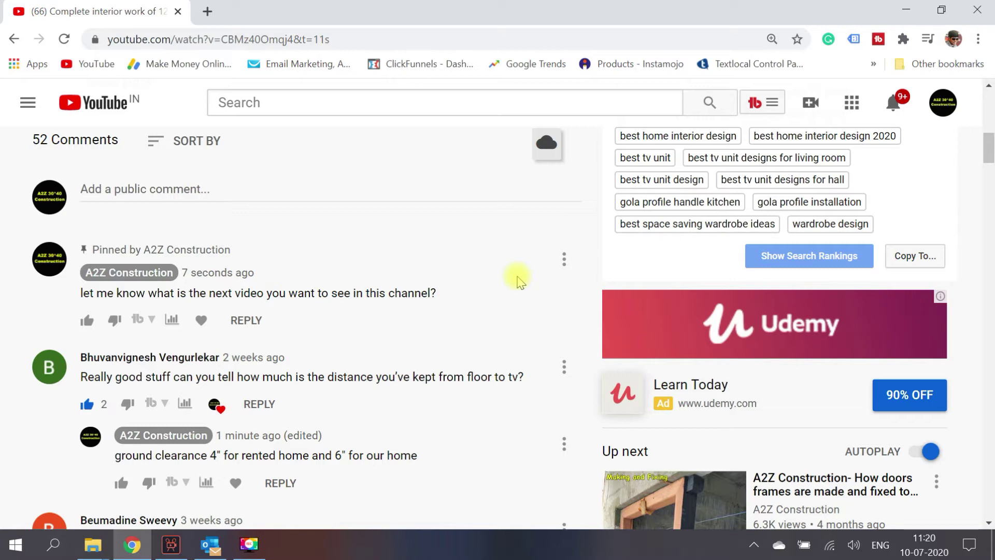
left_click(566, 366)
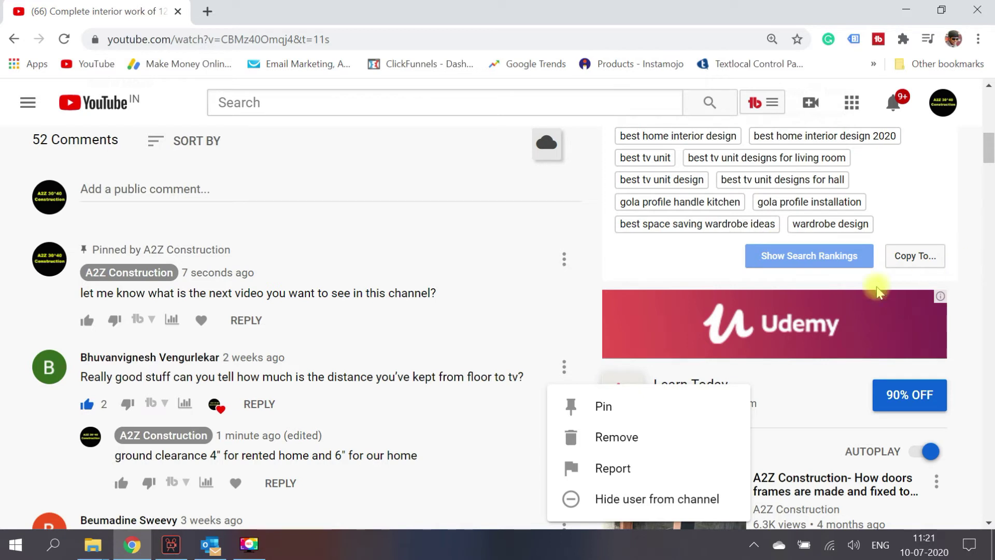
left_click(253, 554)
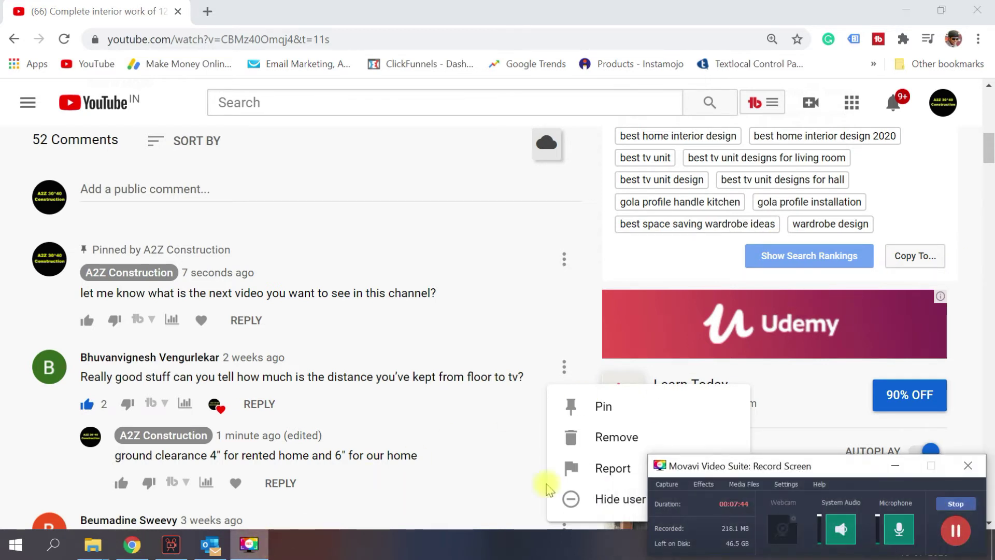
left_click(955, 539)
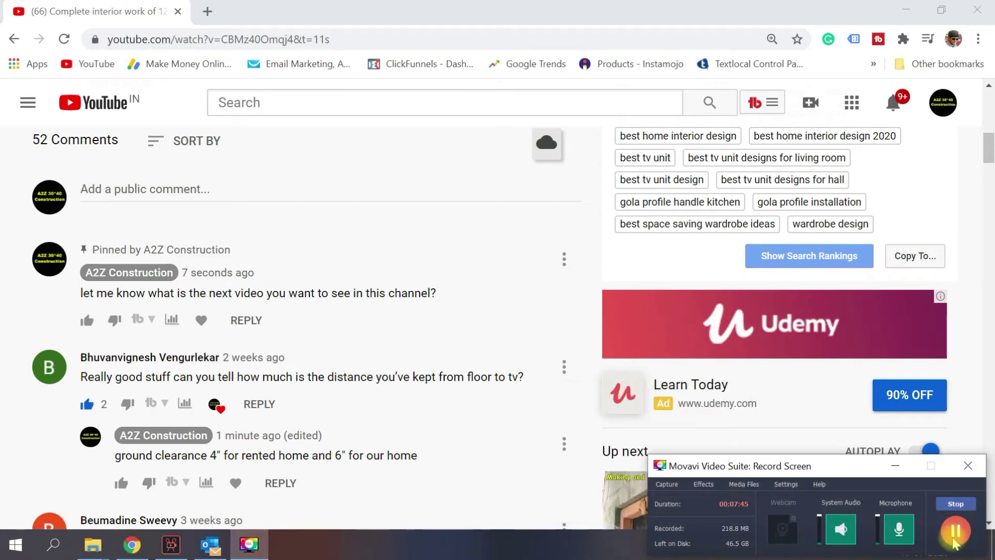
left_click(902, 468)
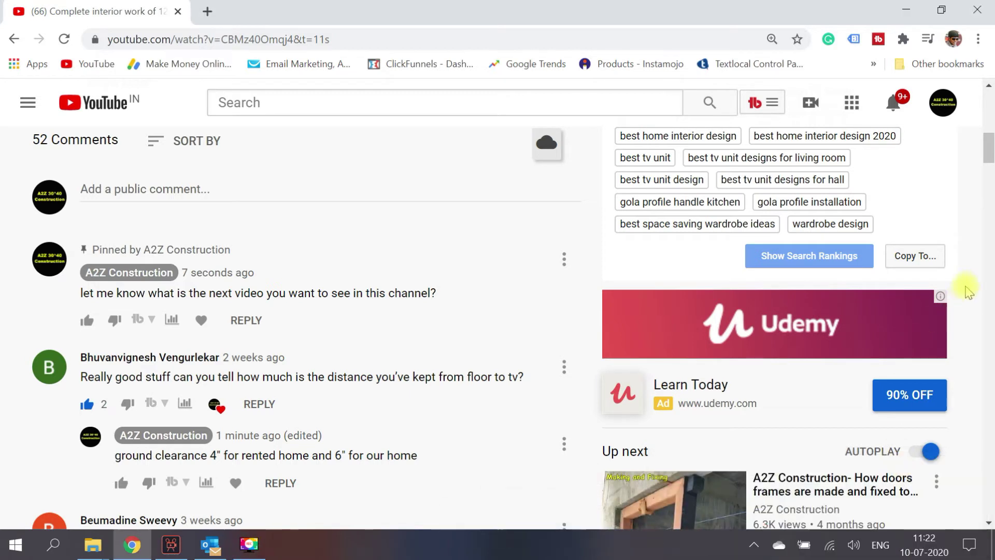
left_click(942, 109)
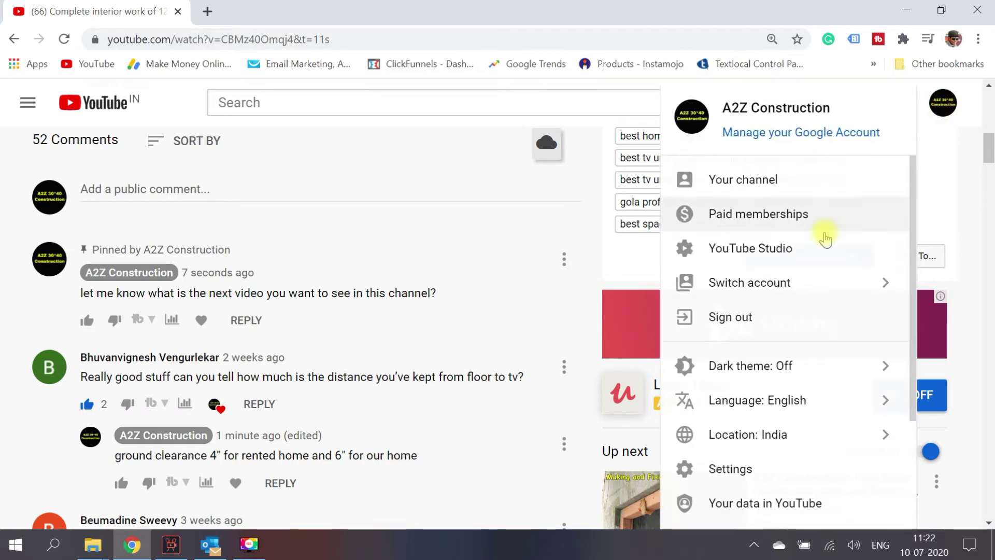
left_click(767, 251)
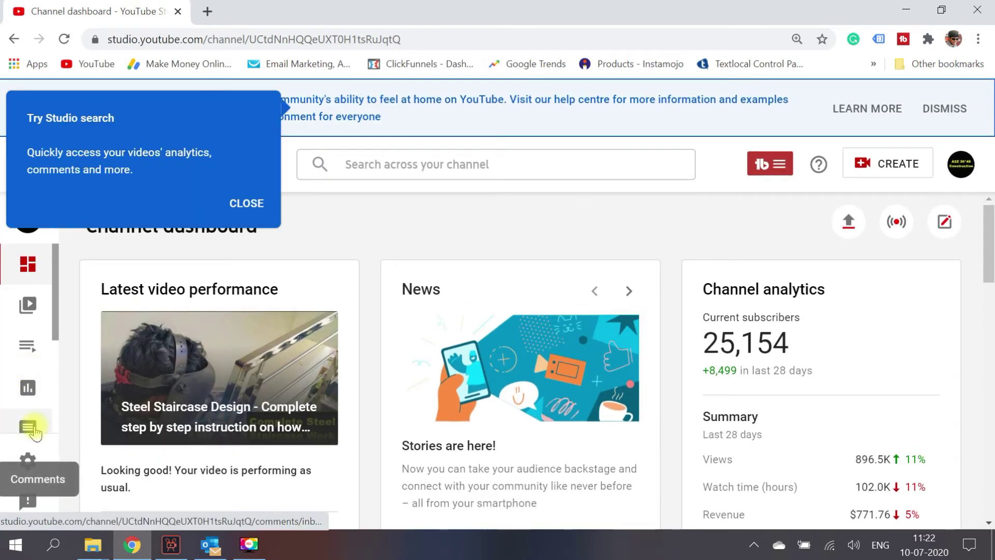
left_click(33, 430)
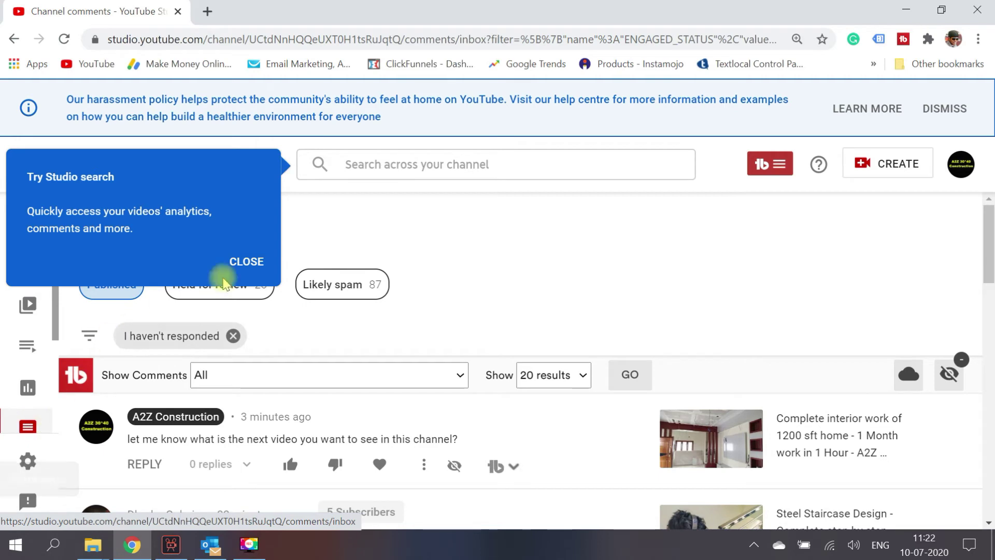
left_click(944, 109)
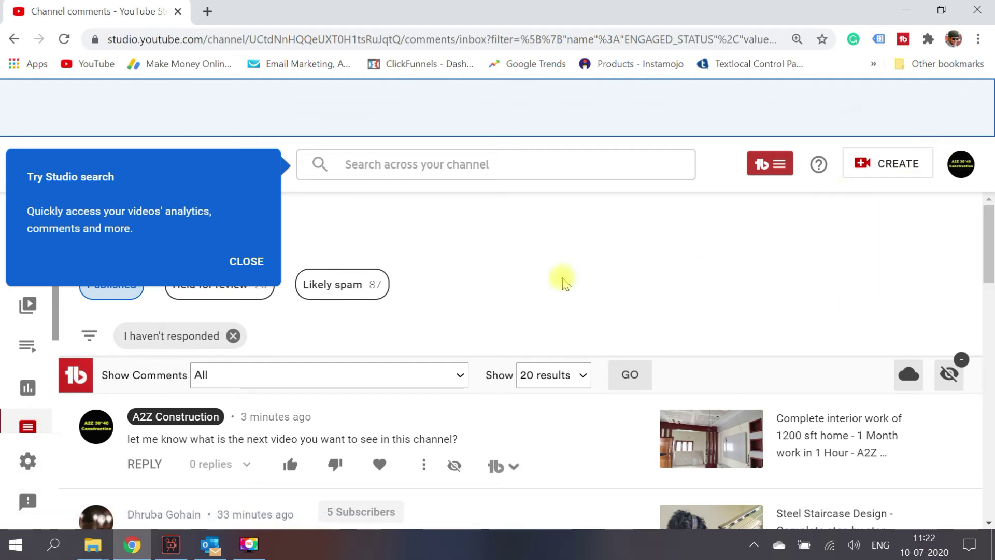
left_click(247, 261)
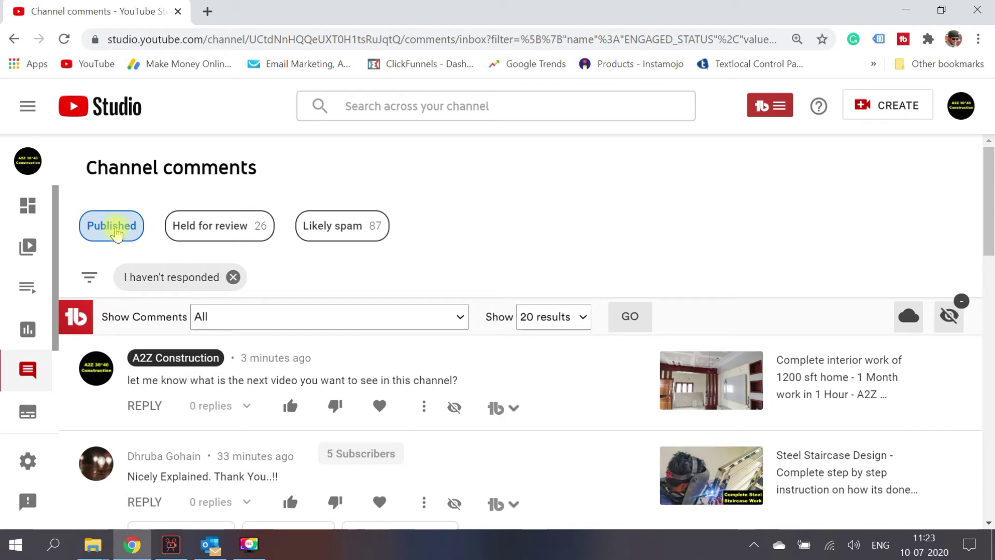
Step: Look through the channel comments that are held for review
left_click(217, 236)
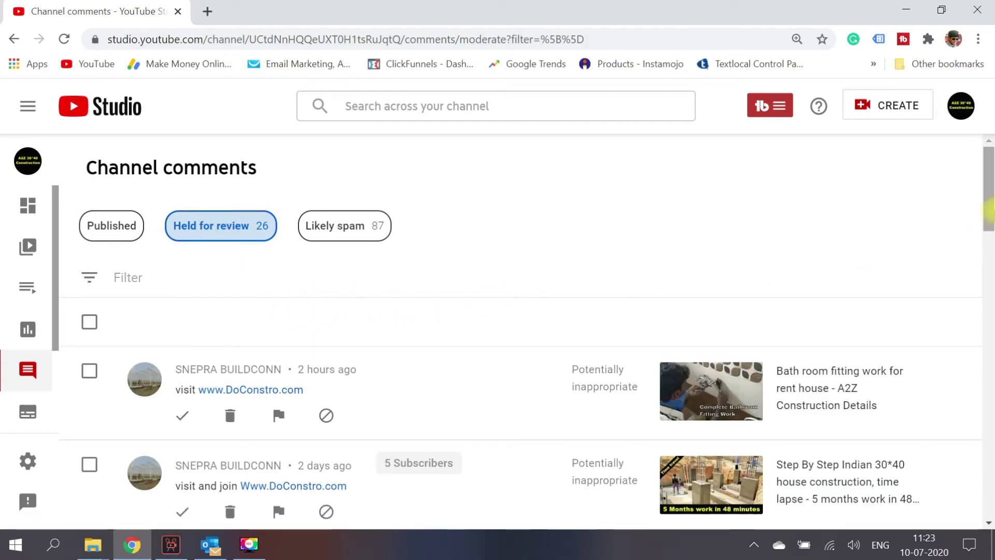
left_click_drag(989, 207, 990, 224)
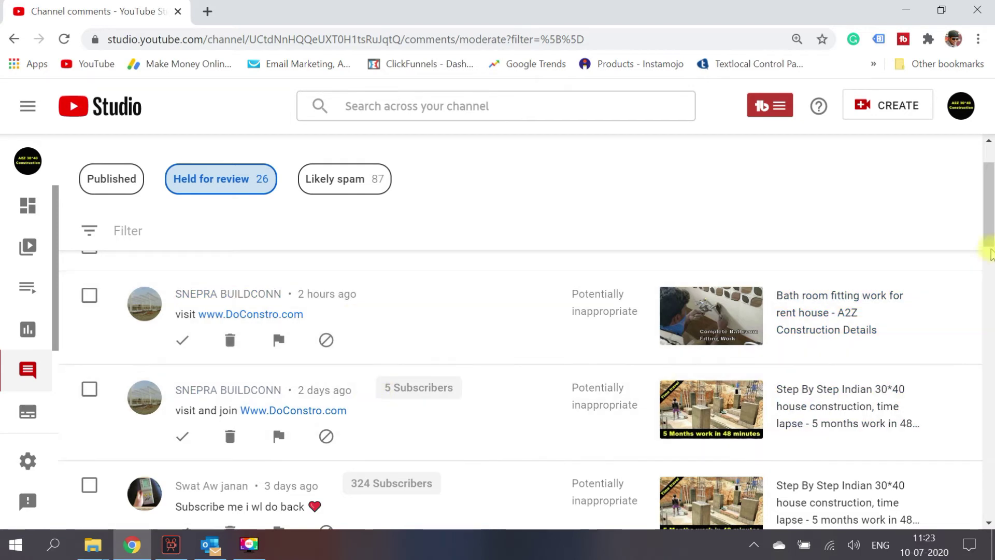
left_click_drag(989, 239, 989, 257)
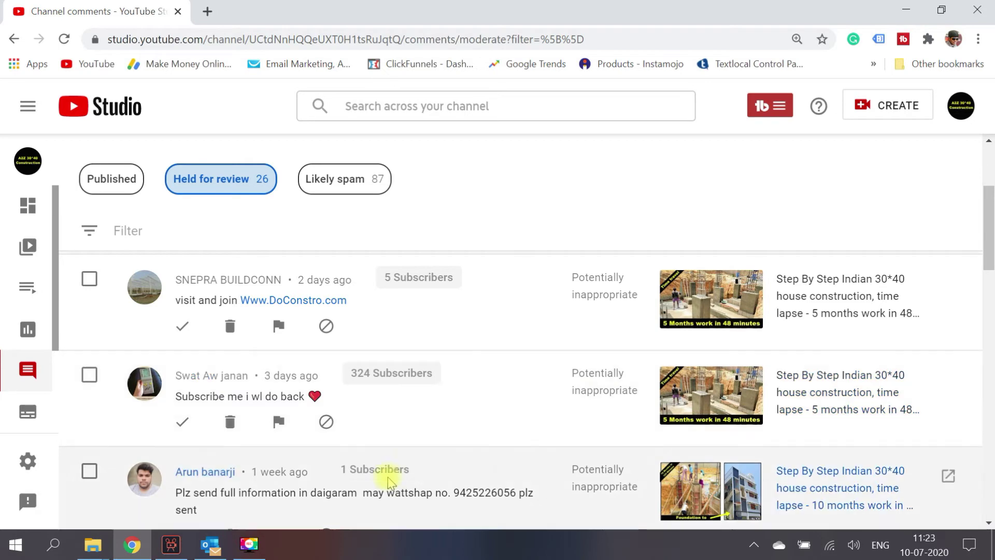
left_click_drag(990, 243, 959, 162)
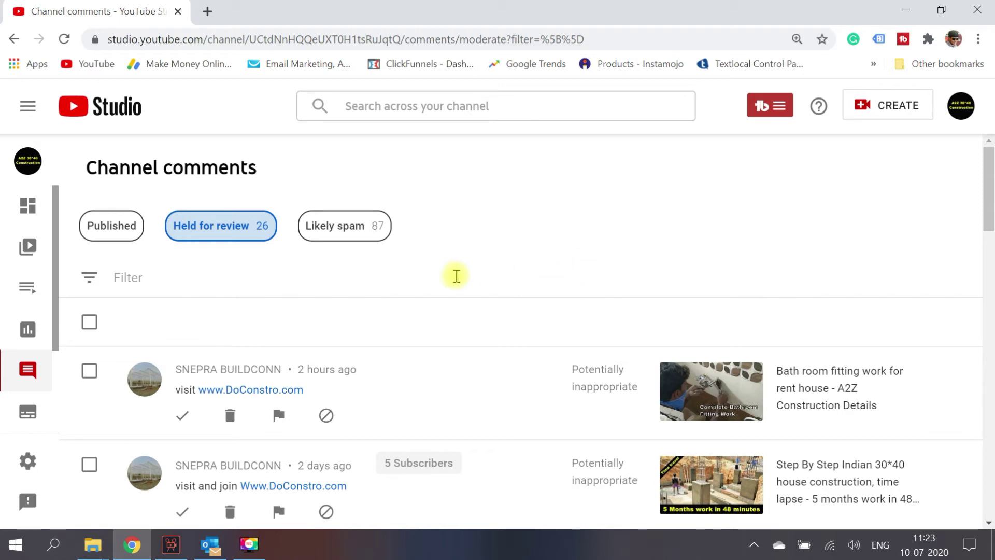
Step: Approve the first two likely-spam comments, the one asking for the next video soon and "Like it"
left_click(336, 233)
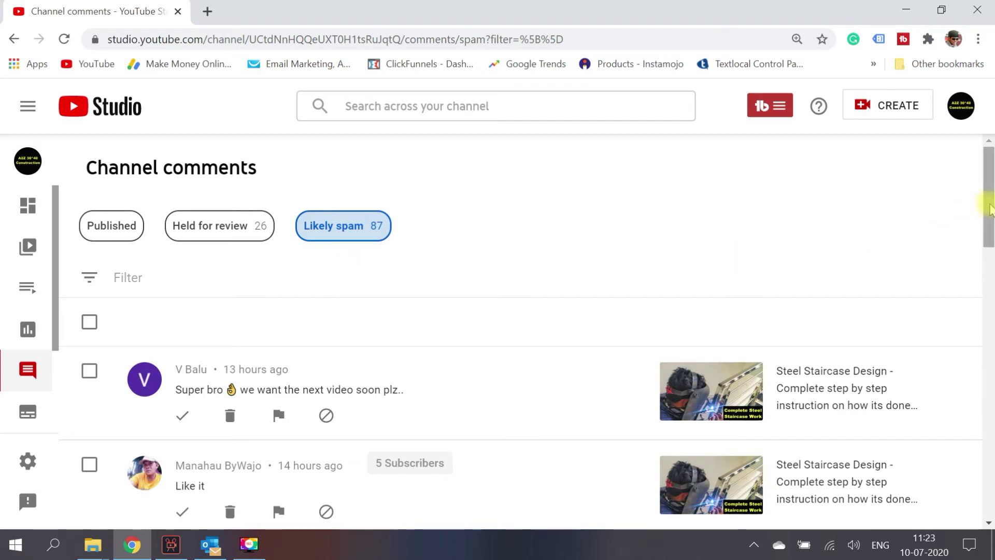
mouse_move(990, 210)
left_mouse_down()
mouse_move(989, 239)
mouse_move(988, 216)
left_mouse_up()
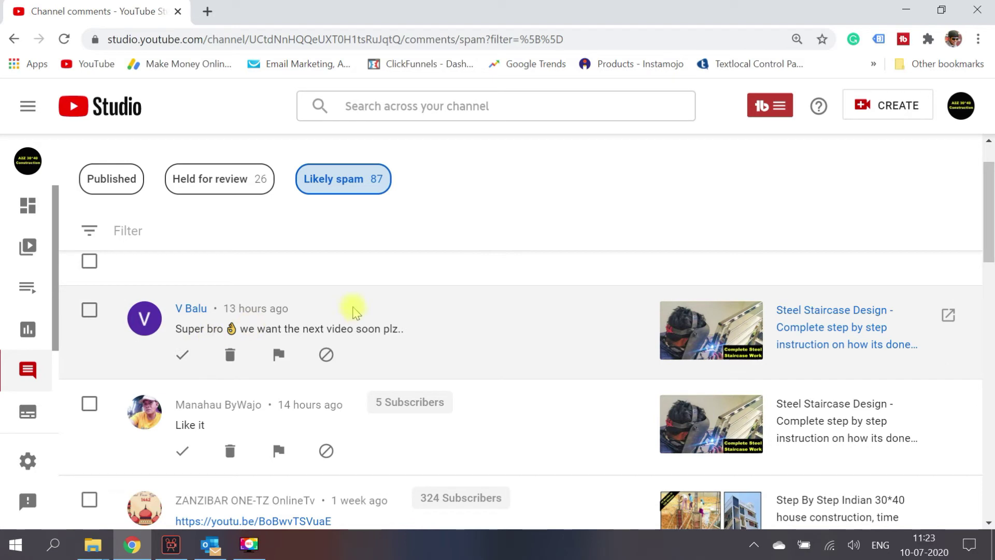
left_click(182, 355)
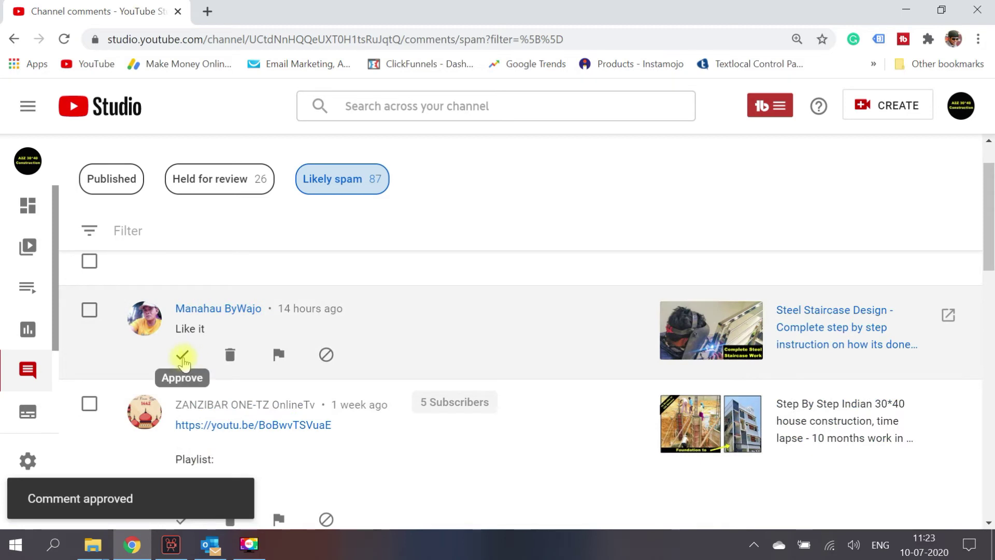
left_click(182, 356)
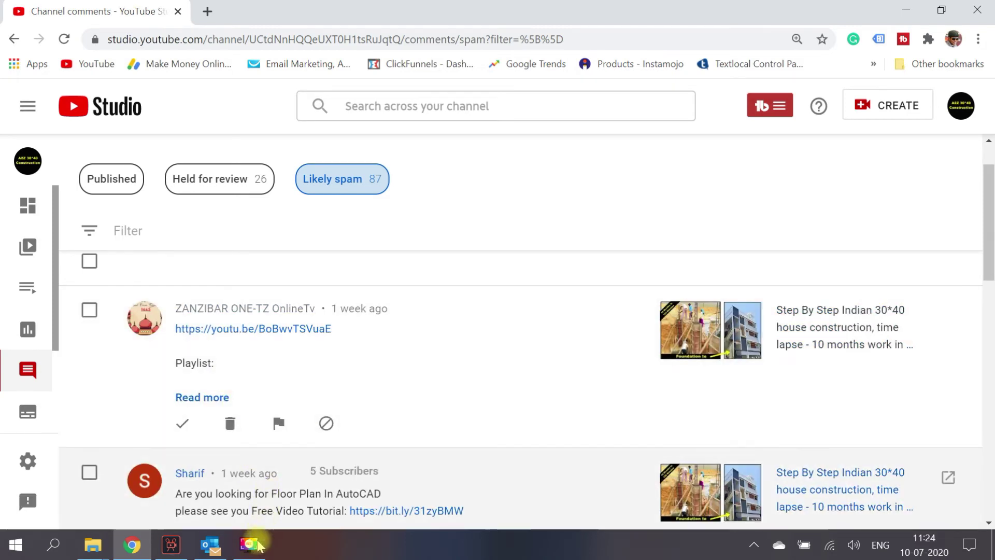
left_click(250, 544)
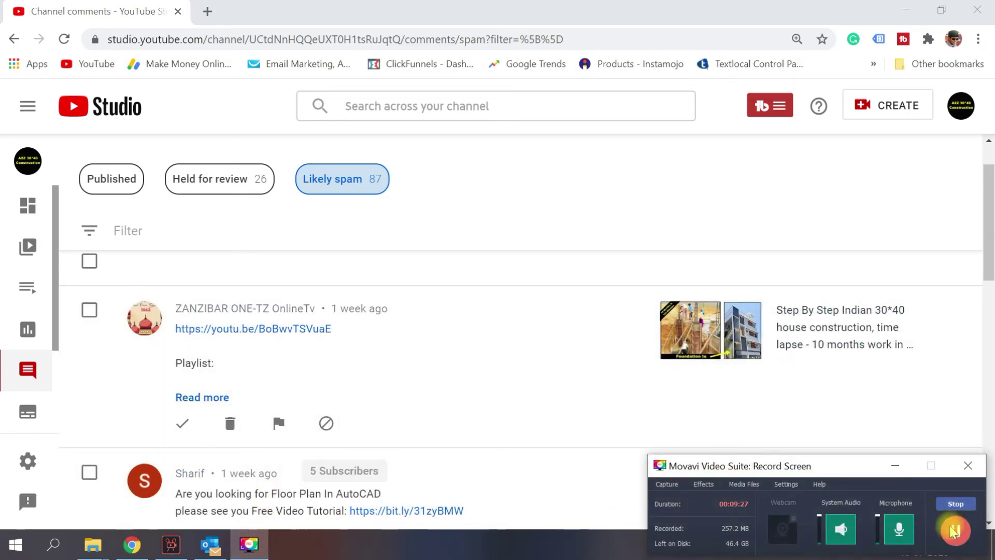
left_click(899, 475)
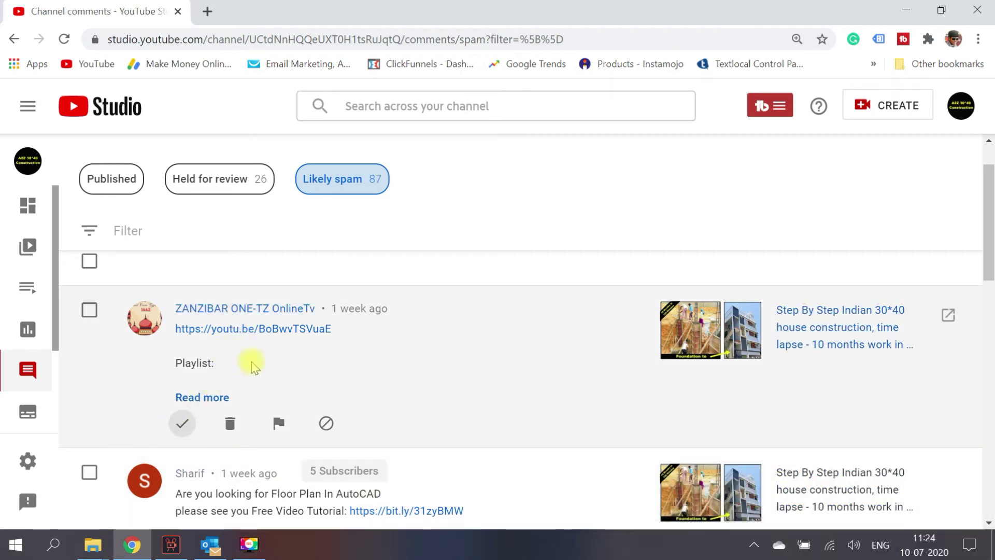
Step: Approve the likely-spam comment "Succesfull sir..." on the A2Z Construction Part 7 video
left_click_drag(983, 236, 987, 283)
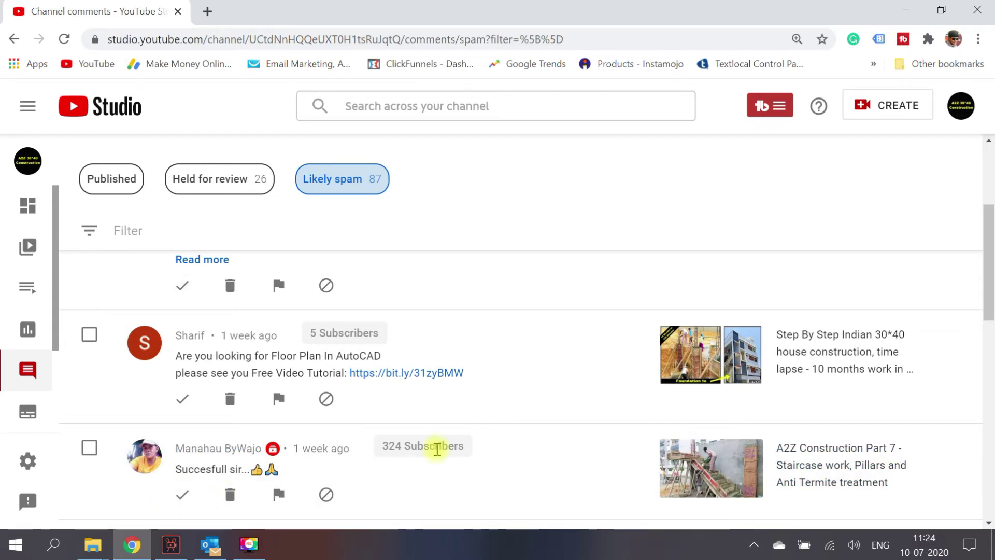
left_click_drag(991, 256, 988, 302)
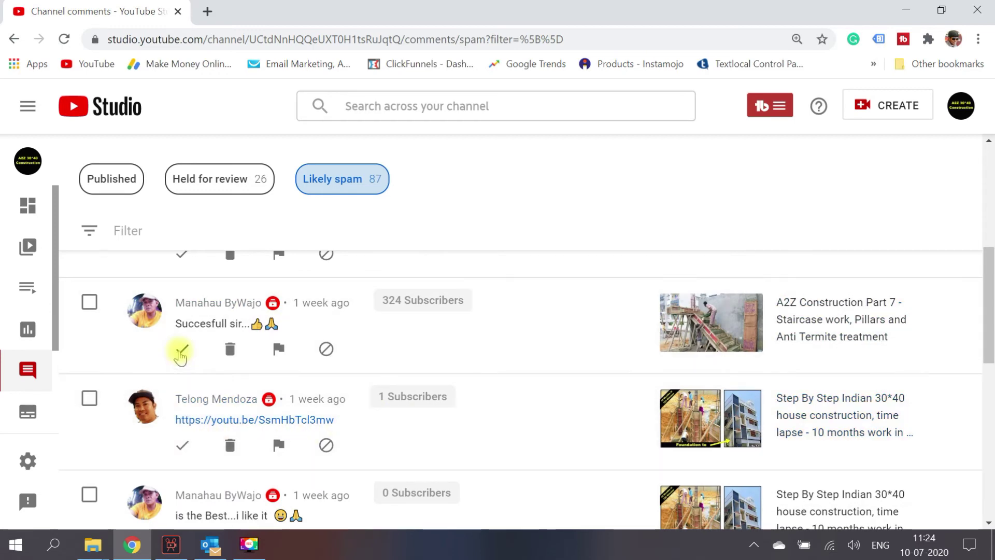
left_click(182, 352)
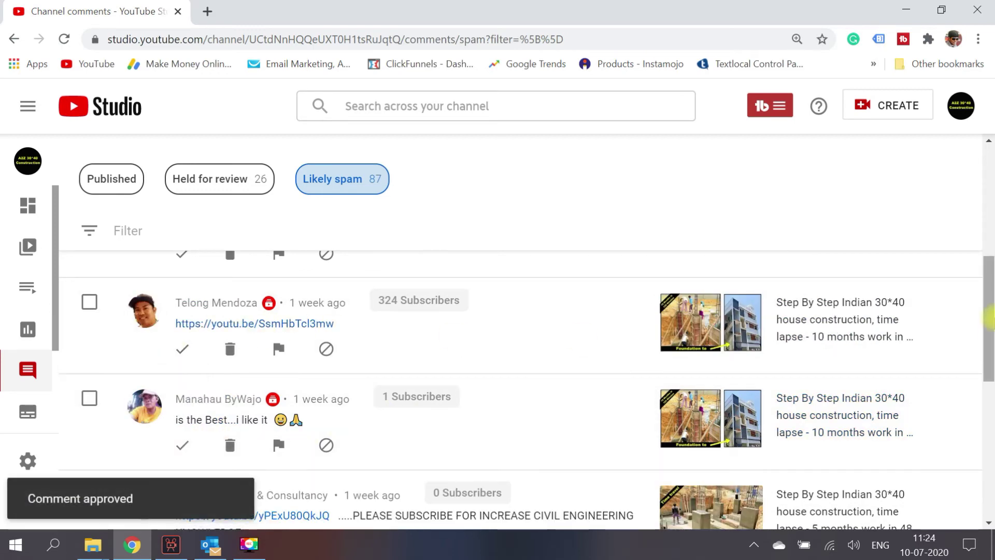
Step: In the published comments, replace the "I haven't responded" filter with the "Contains questions" filter
left_click_drag(988, 311, 990, 187)
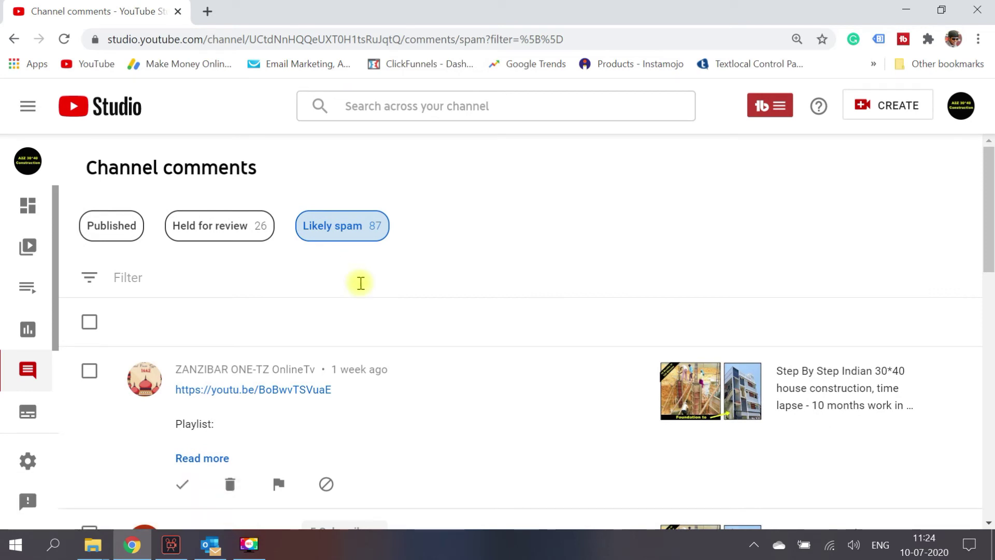
left_click(106, 231)
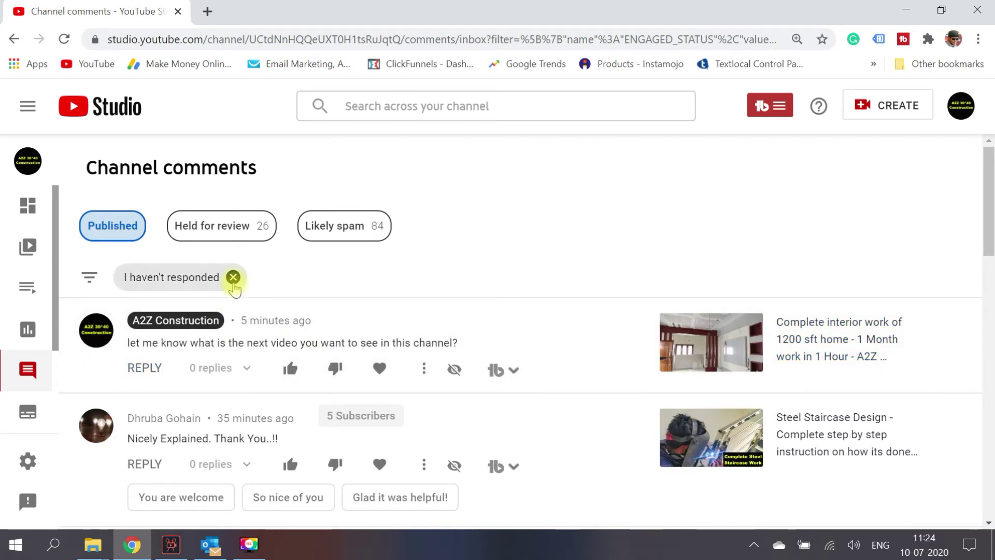
left_click(233, 277)
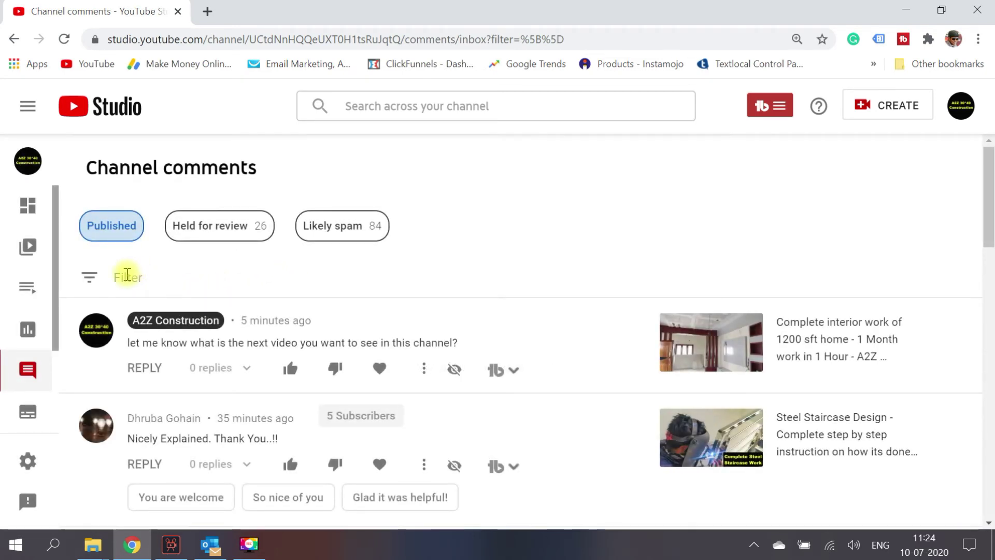
left_click(127, 275)
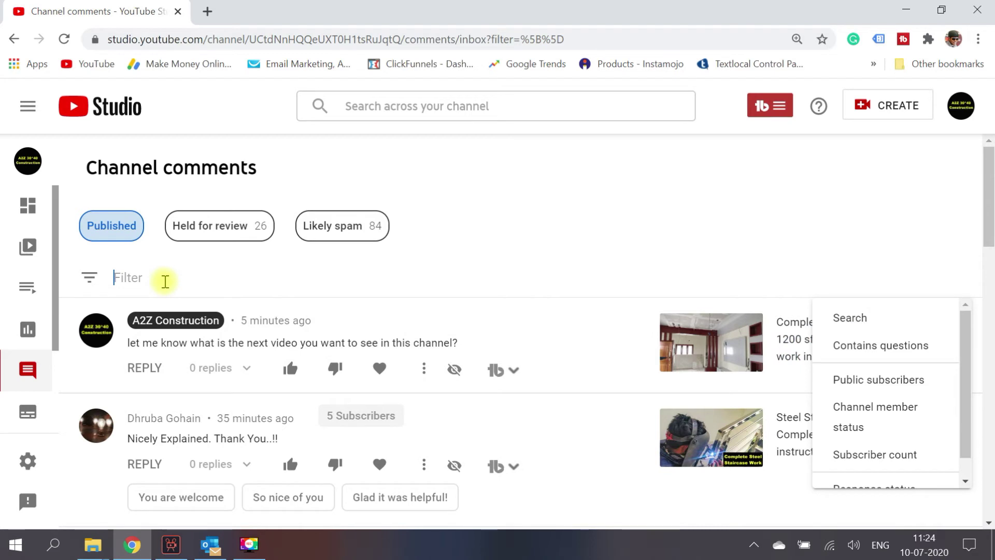
left_click(864, 348)
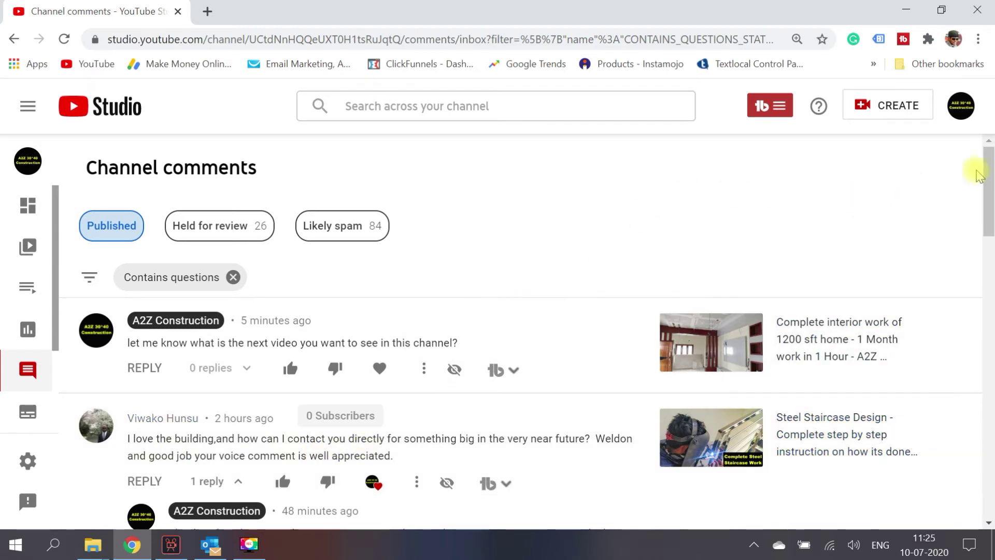
Step: Look through the published comments that contain questions, and return to the start of the list
left_click_drag(990, 181, 990, 241)
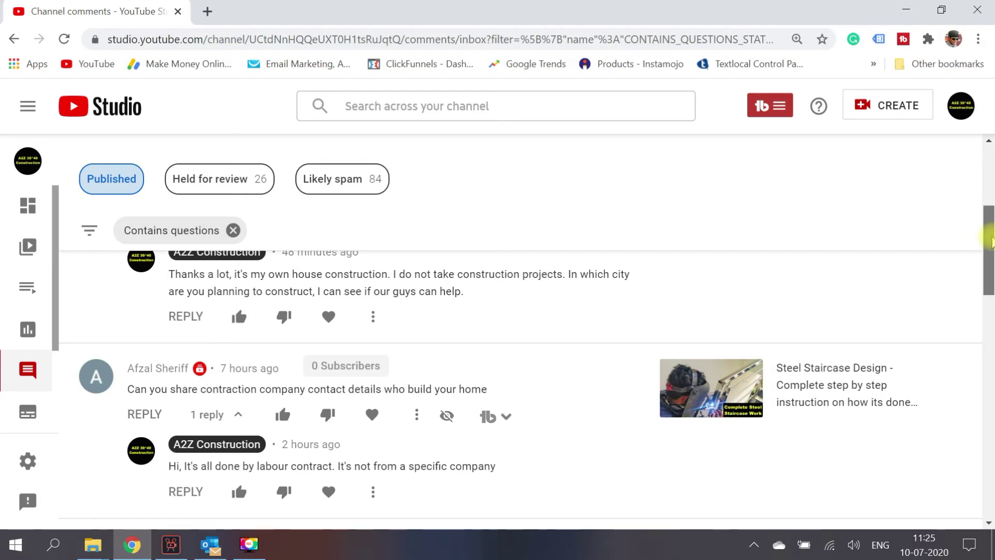
left_click_drag(990, 239, 989, 275)
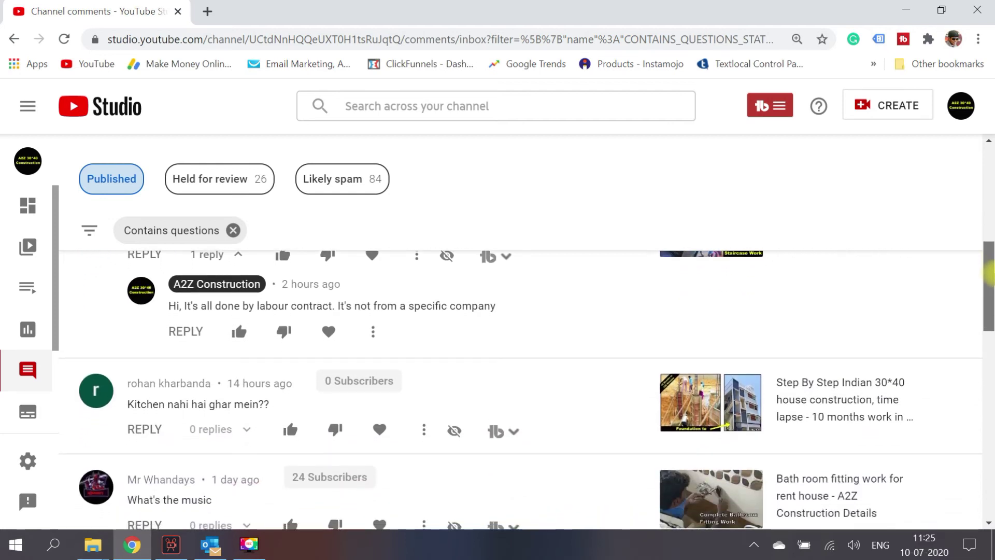
scroll(624, 340, "down", 4)
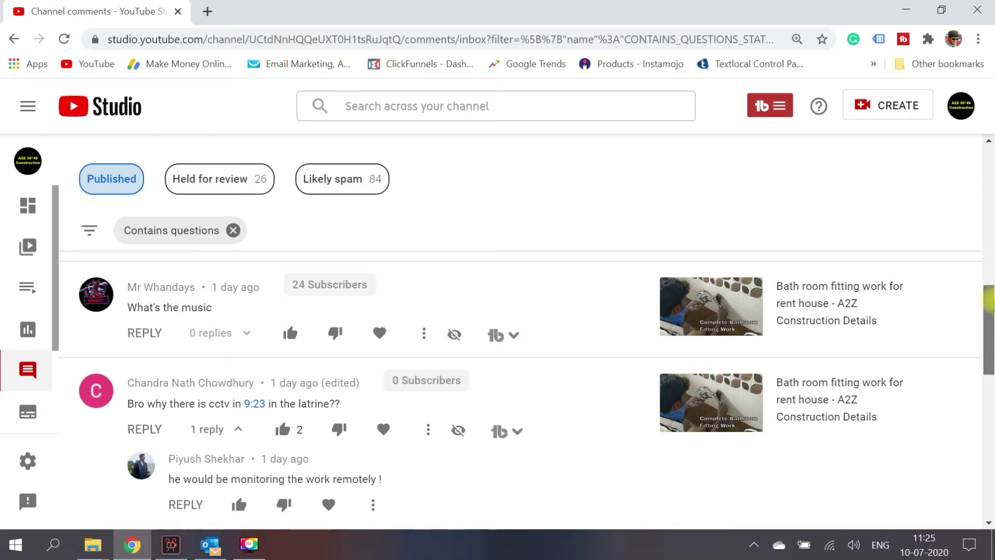
left_click_drag(989, 300, 989, 342)
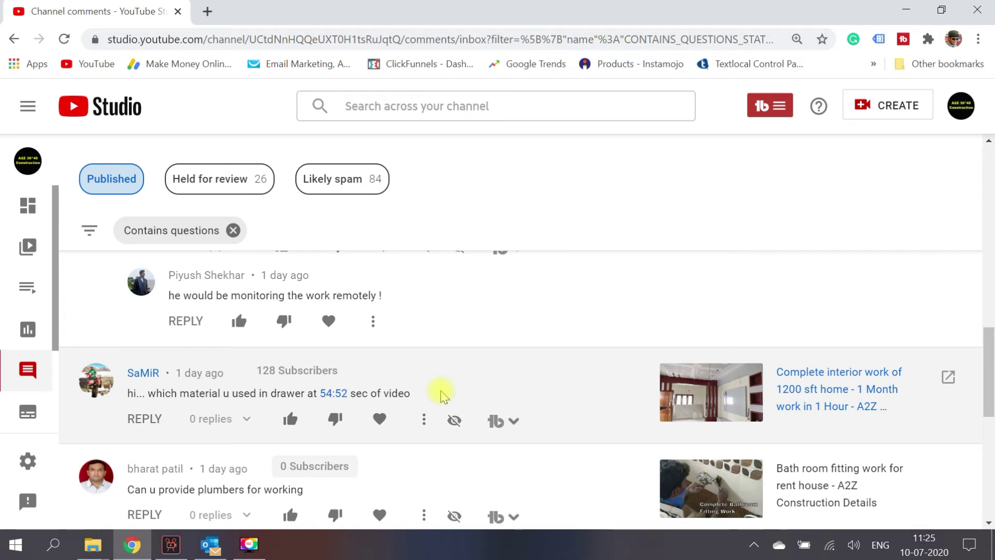
left_click_drag(984, 357, 978, 165)
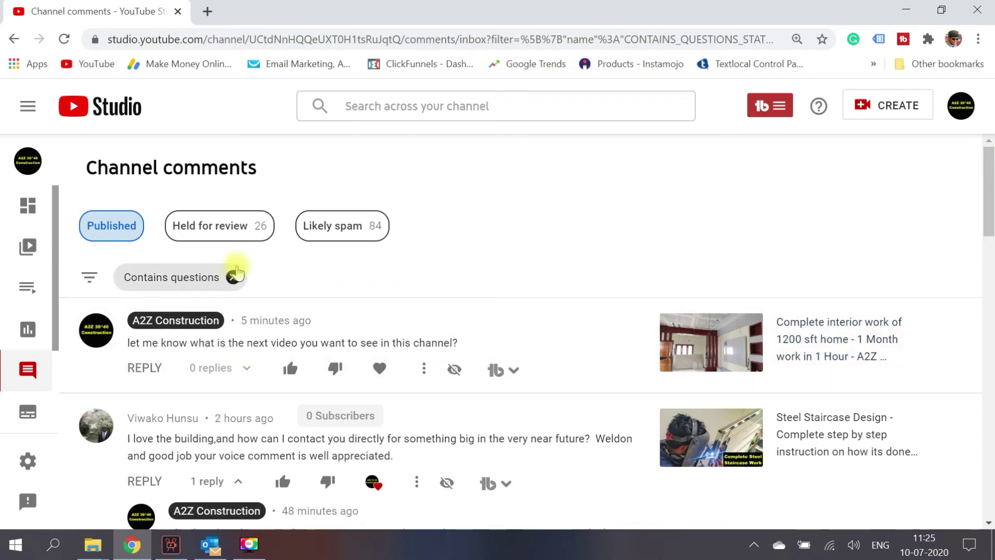
Step: In the published comments, replace the "Contains questions" filter with the "Public subscribers" filter
left_click(234, 277)
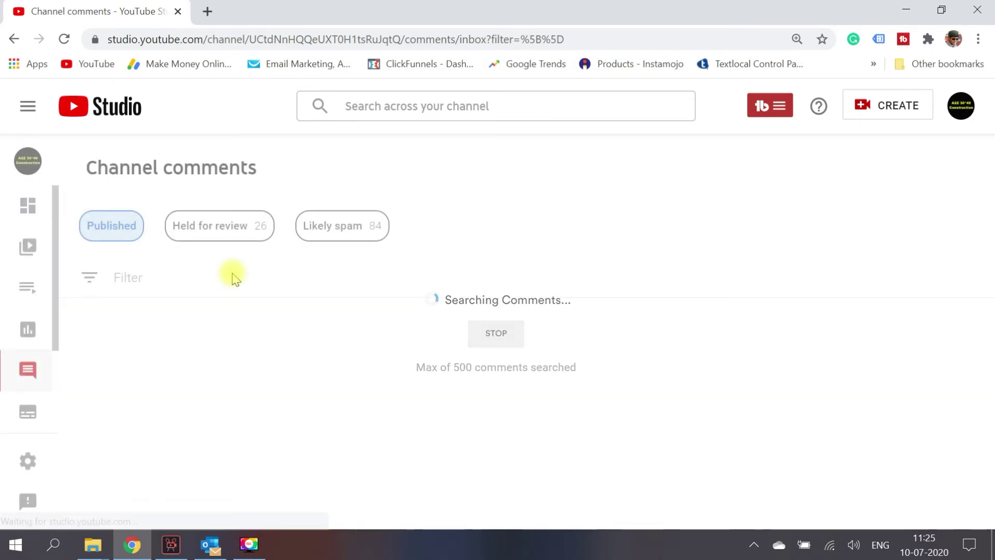
left_click(131, 276)
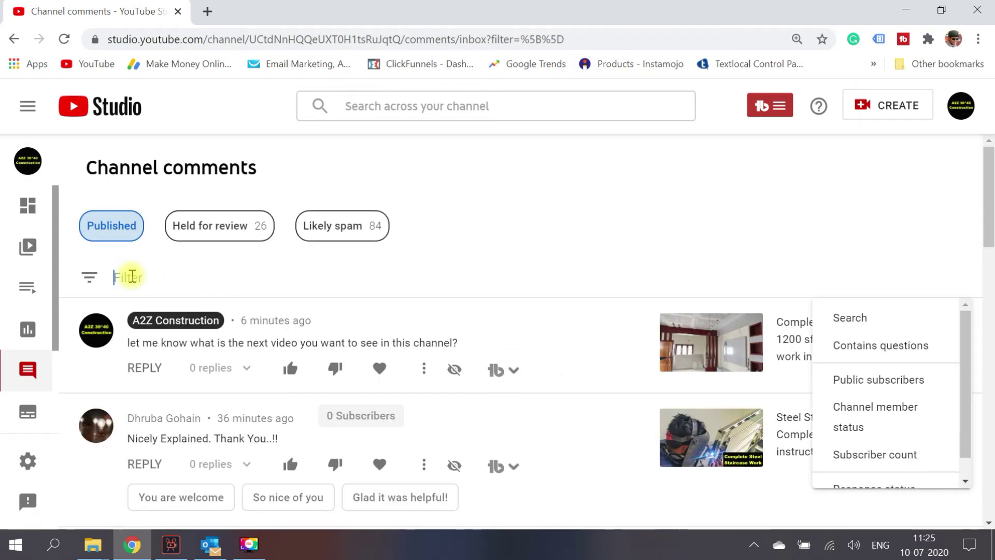
left_click(891, 385)
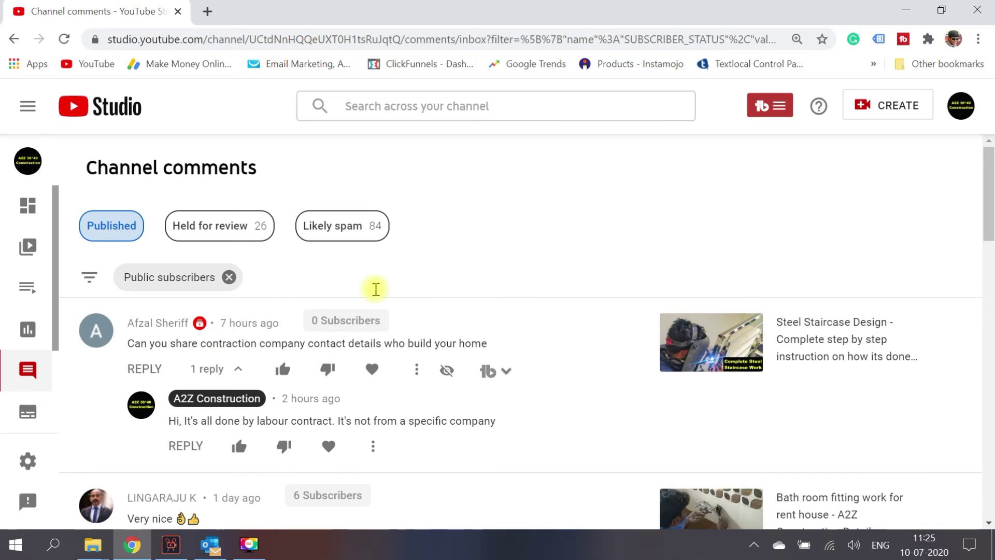
mouse_move(987, 199)
left_mouse_down()
mouse_move(990, 326)
mouse_move(972, 196)
left_mouse_up()
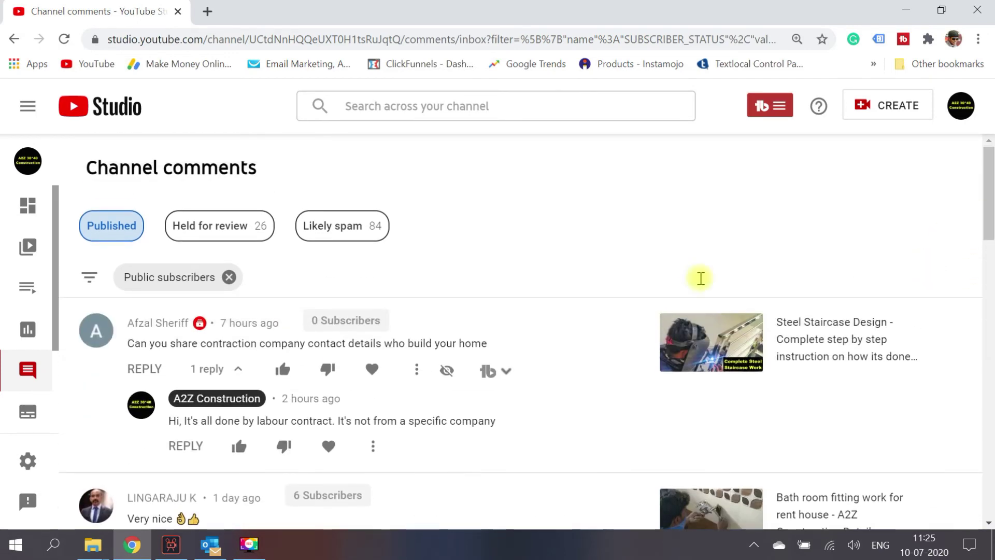
Step: Replace the "Public subscribers" filter with a subscriber count filter of at least 100K
left_click(228, 276)
left_click(145, 278)
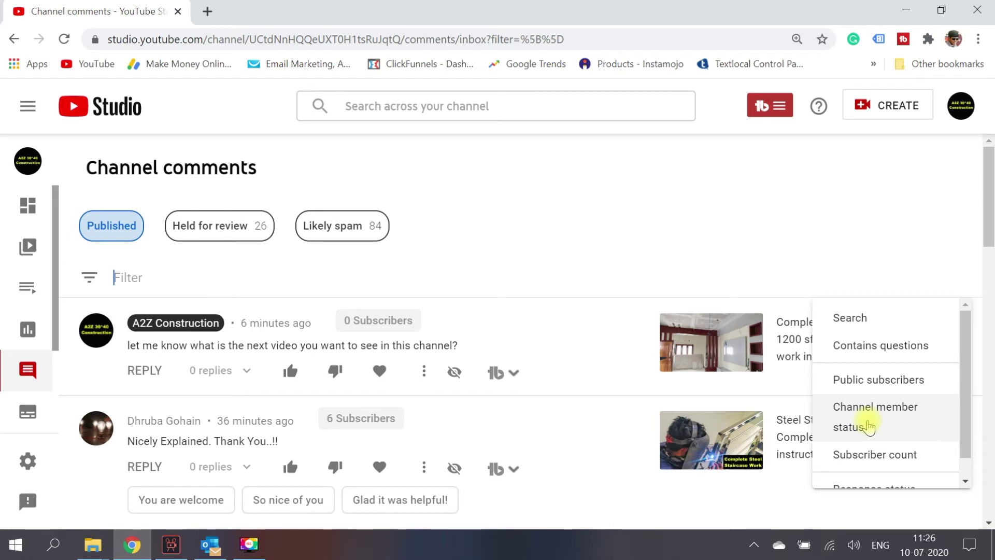
left_click_drag(967, 393, 969, 421)
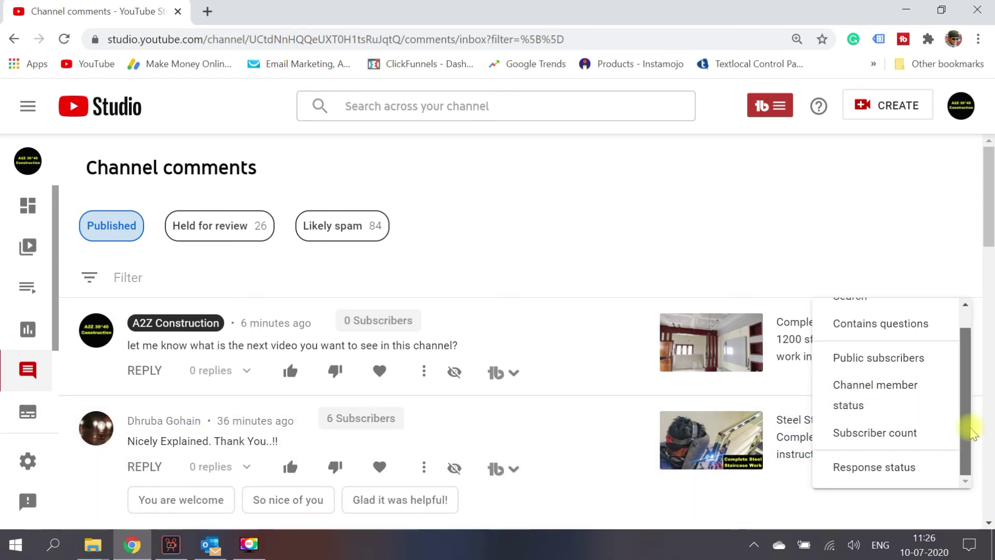
left_click(900, 439)
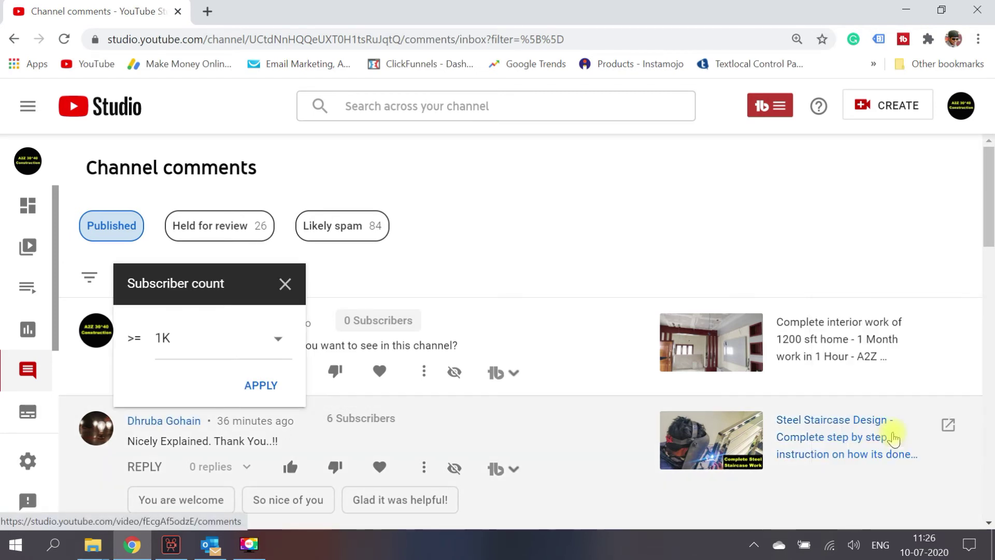
left_click(273, 343)
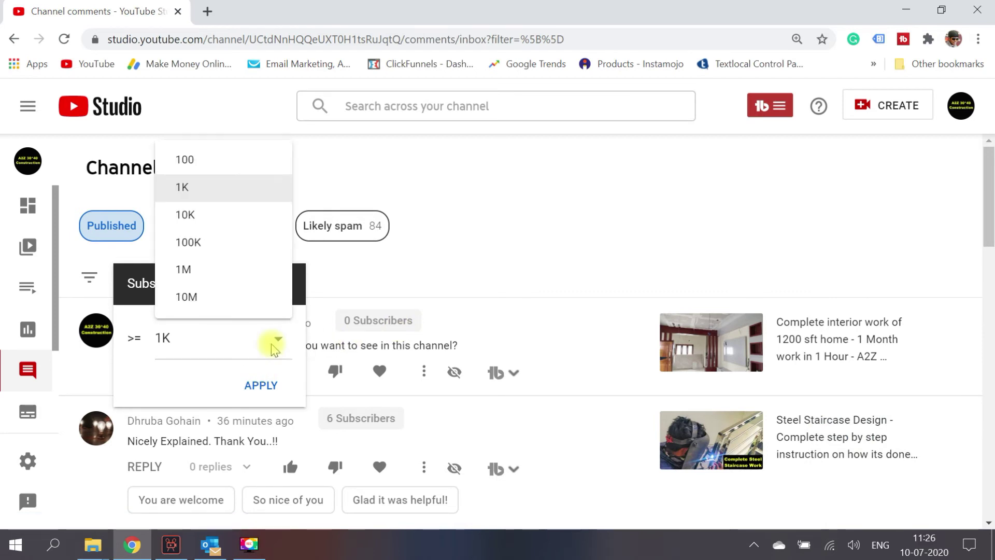
left_click(209, 244)
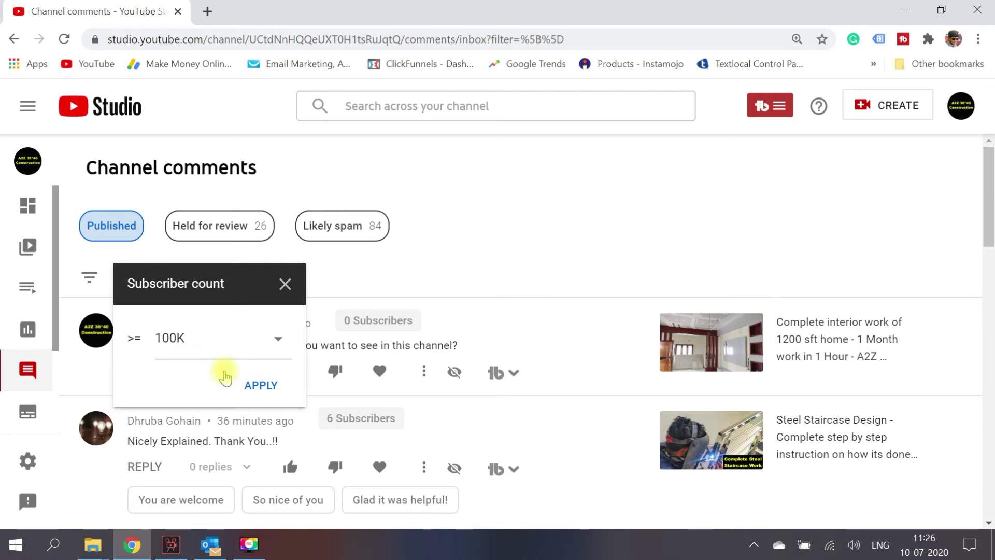
left_click(270, 398)
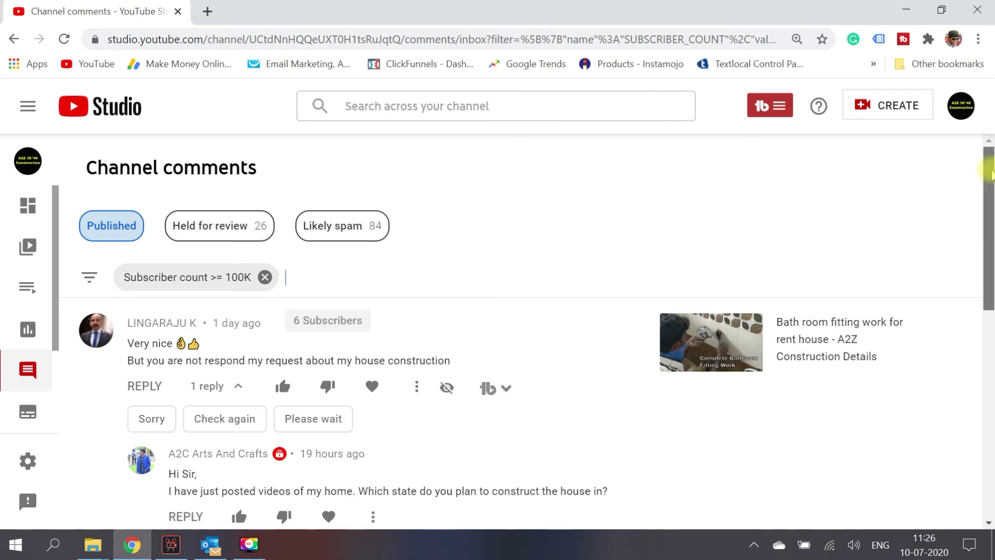
Step: Look through the comments filtered by subscriber count, and check the first commenter's channel page in a separate tab before closing it
left_click_drag(990, 172, 963, 209)
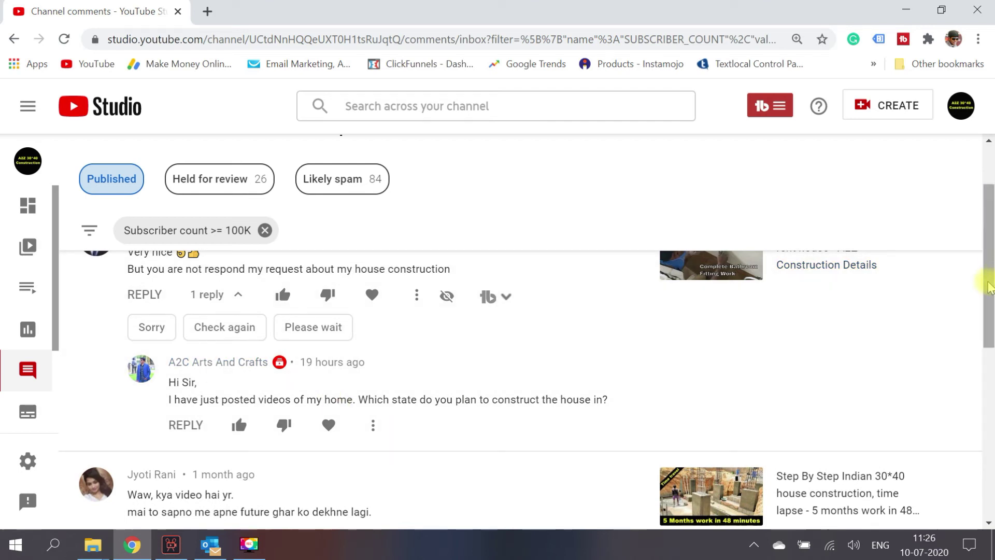
left_click_drag(987, 278, 986, 238)
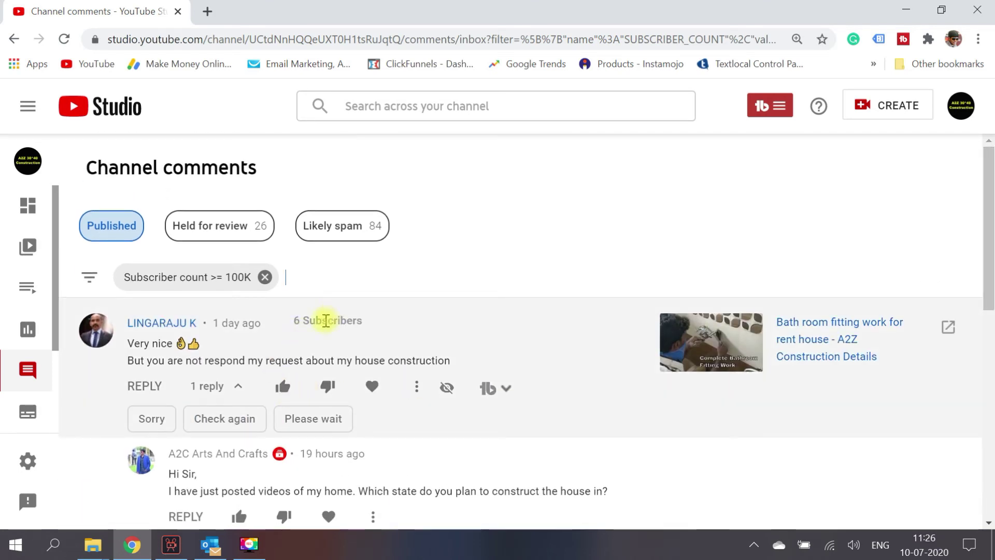
left_click_drag(987, 223, 988, 311)
scroll(988, 314, "down", 2)
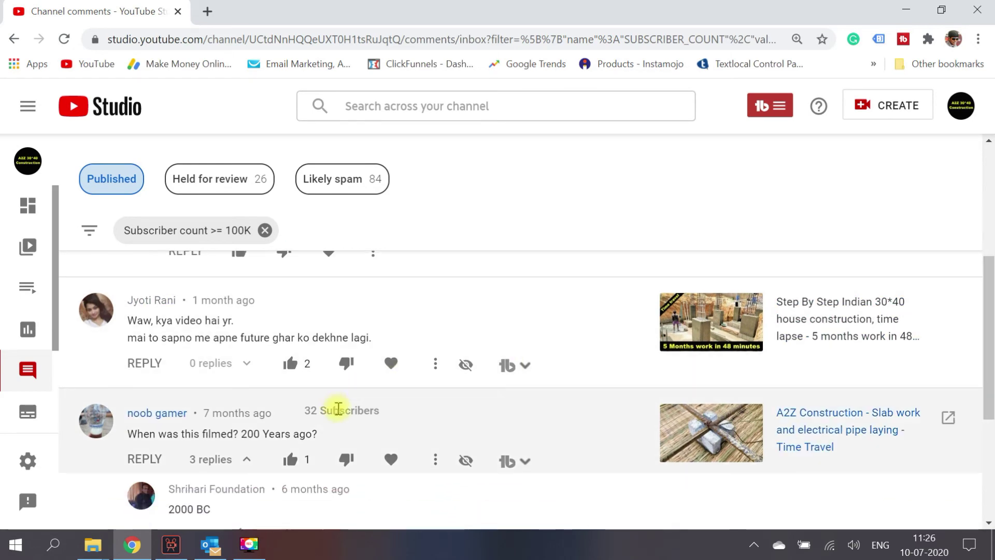
left_click_drag(987, 333, 987, 215)
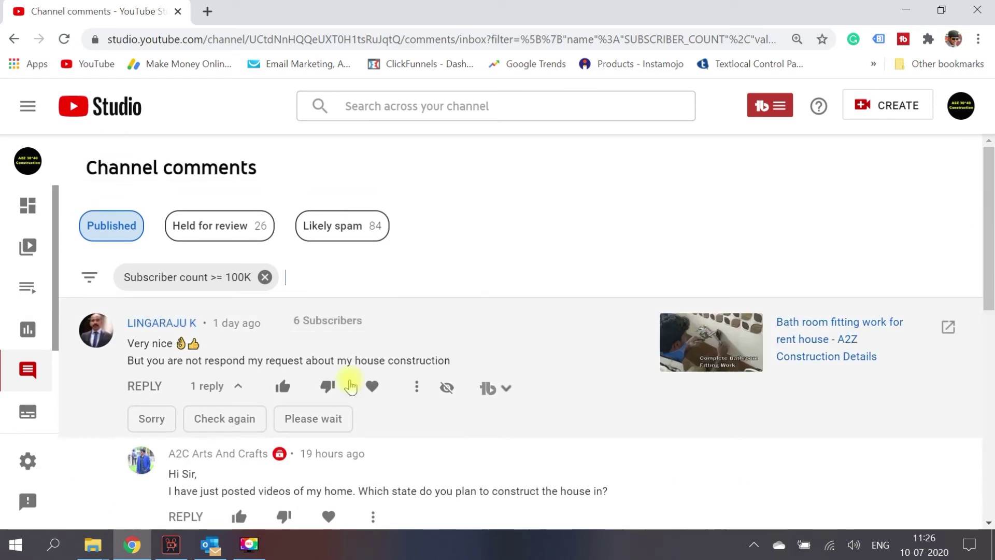
right_click(160, 325)
left_click(226, 337)
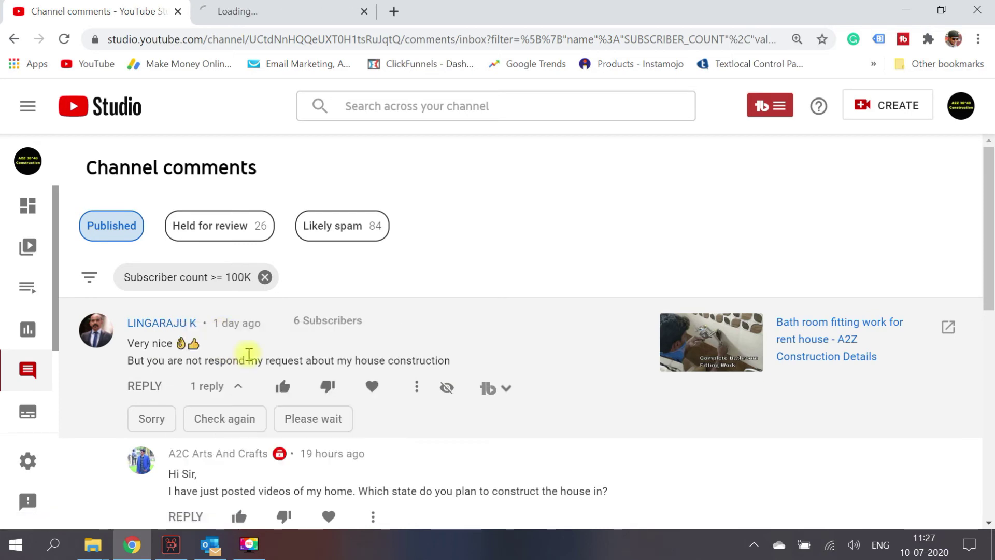
left_click(286, 9)
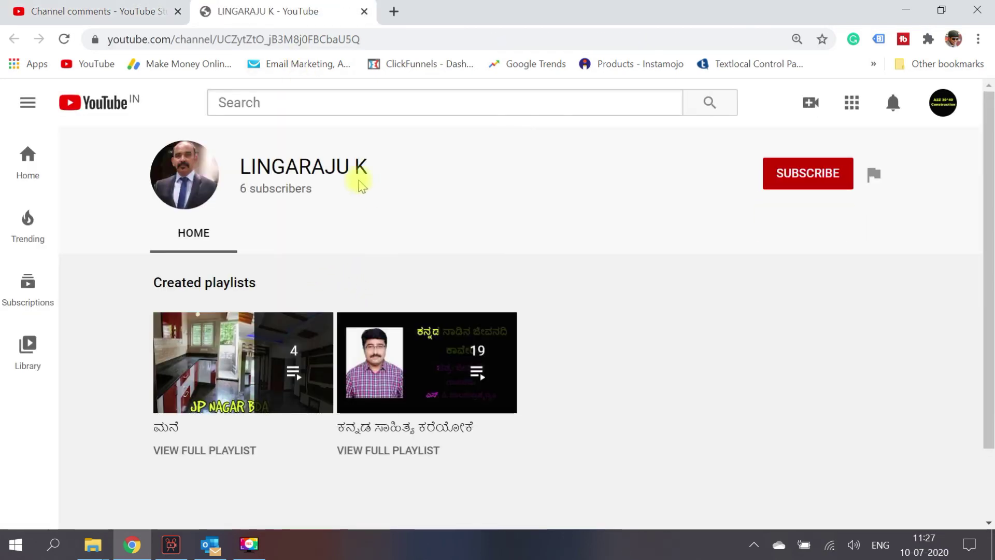
left_click(364, 11)
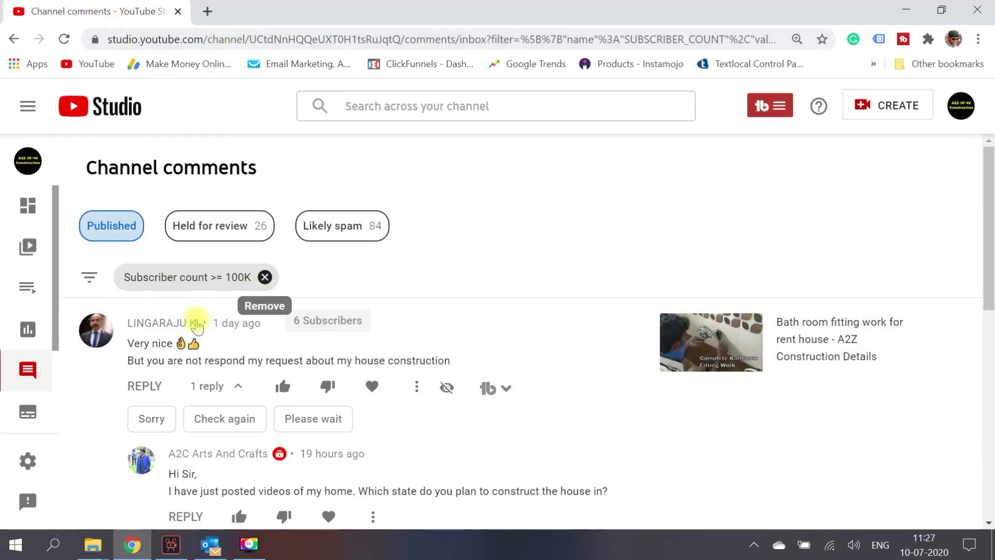
Step: Replace the 100K subscriber count filter with a subscriber count filter of at least 1K
left_click(265, 277)
left_click(173, 275)
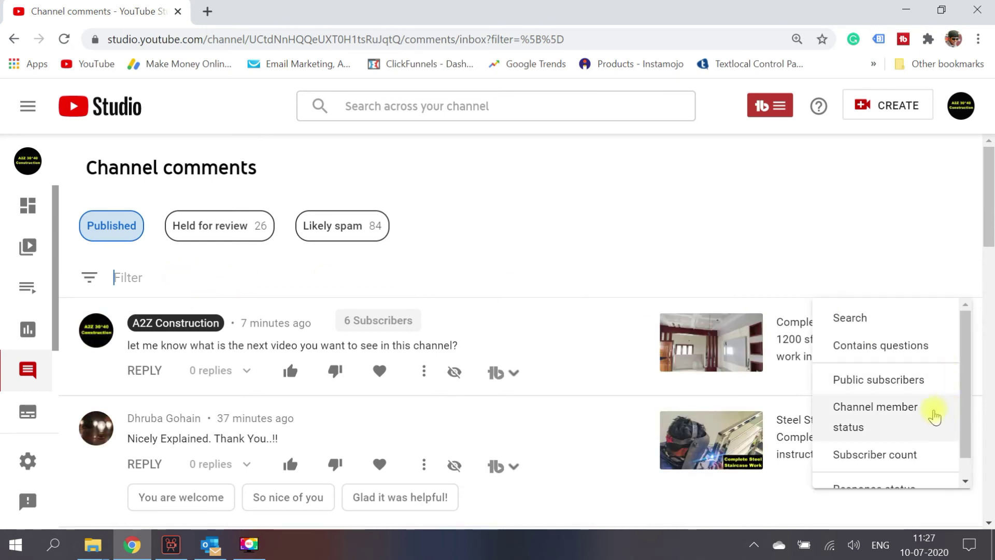
scroll(962, 394, "down", 1)
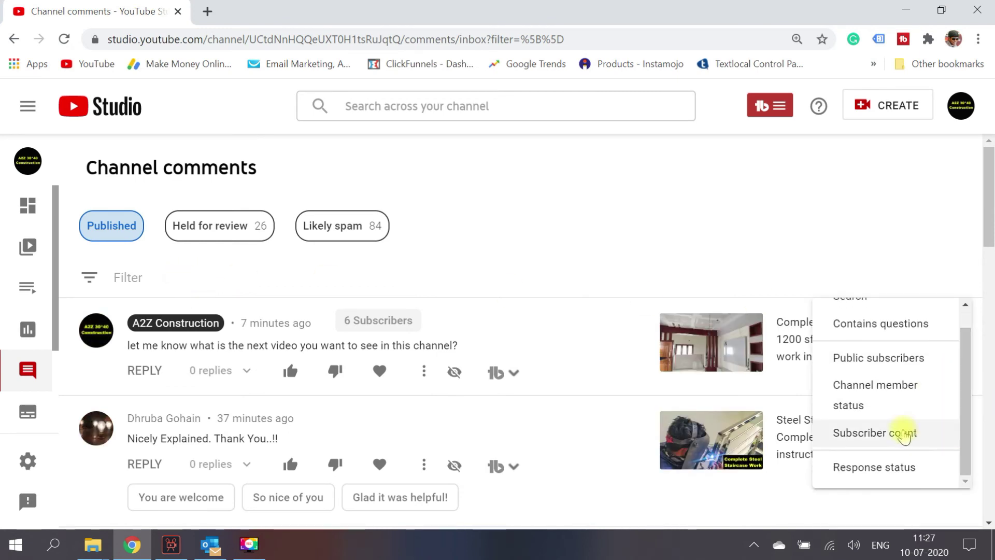
left_click(904, 435)
left_click(261, 390)
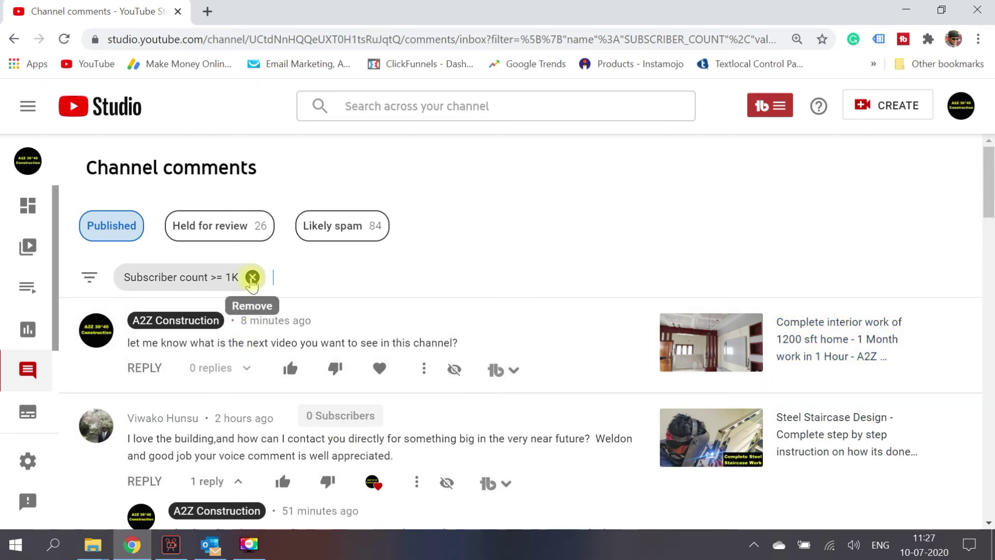
Step: Replace the subscriber count filter with the response status filter "I haven't responded"
left_click(253, 278)
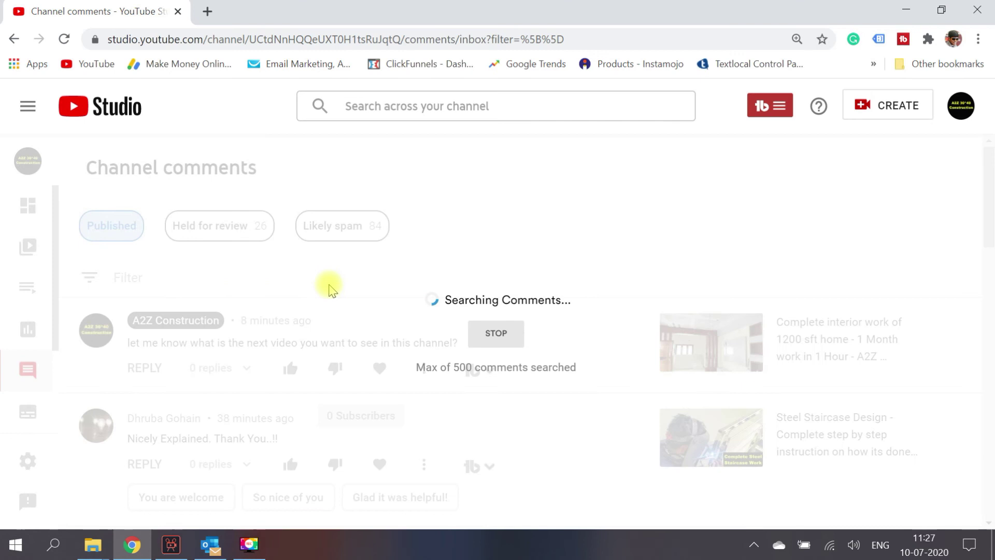
left_click(138, 278)
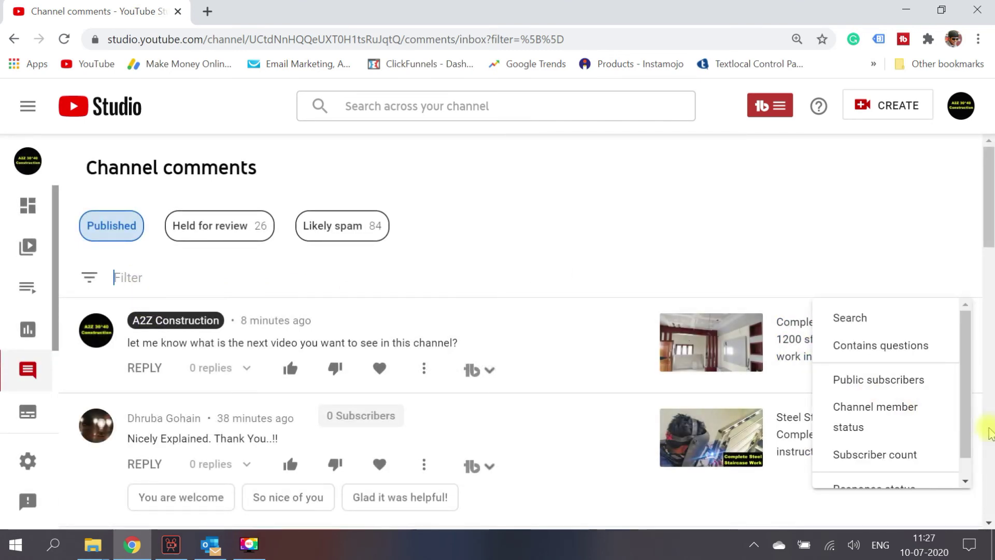
scroll(970, 430, "down", 1)
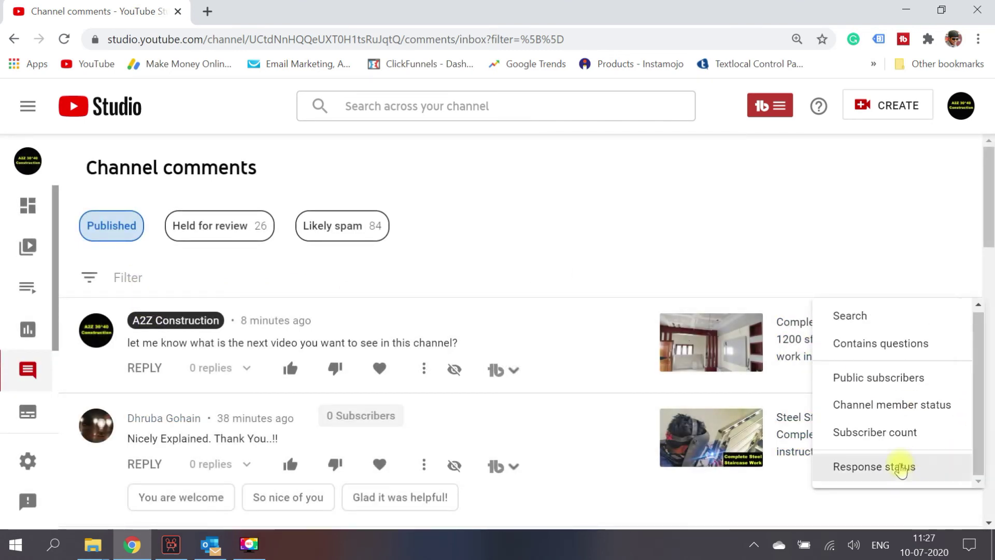
left_click(900, 469)
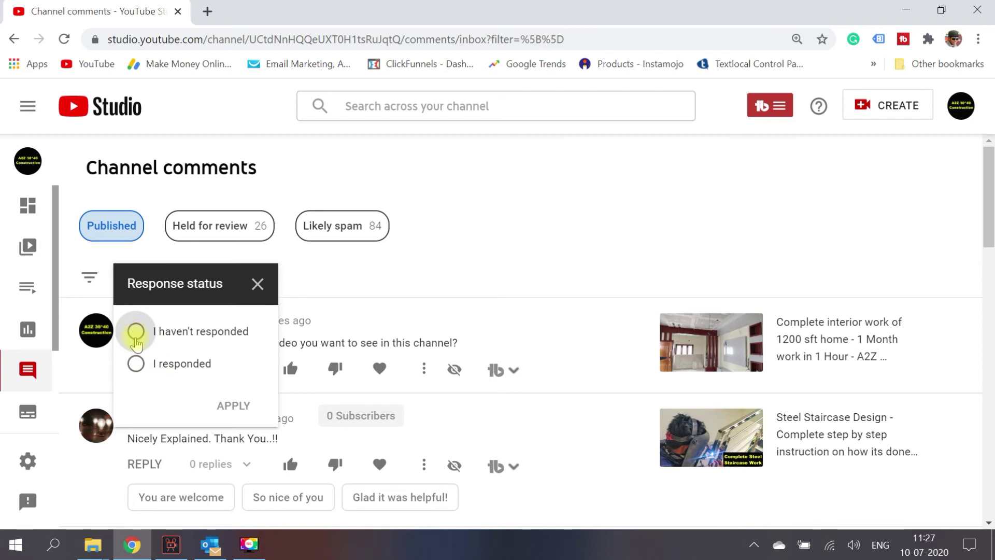
left_click(233, 405)
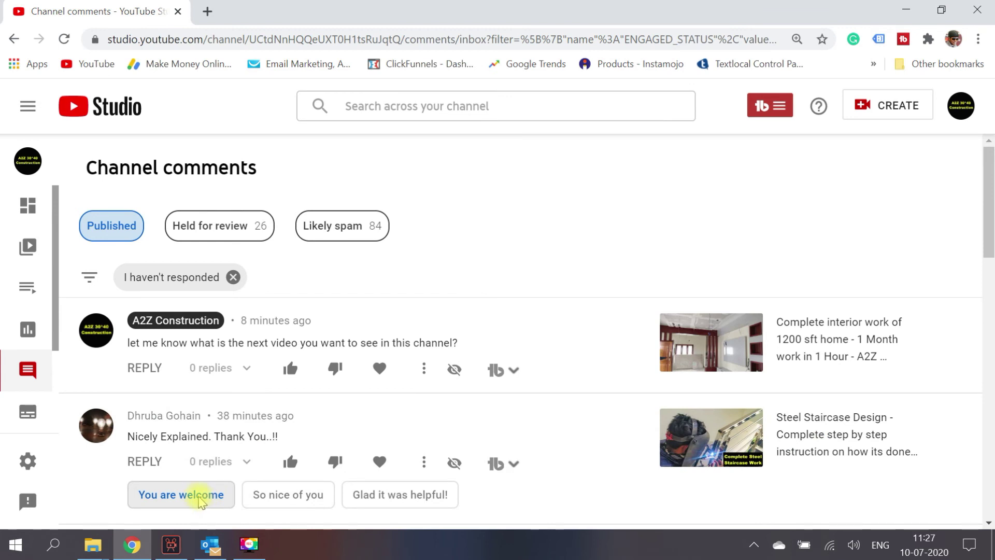
Step: Reply to the comment "Nicely Explained. Thank You..!!" with the suggested response "Glad it was helpful!"
left_click(347, 502)
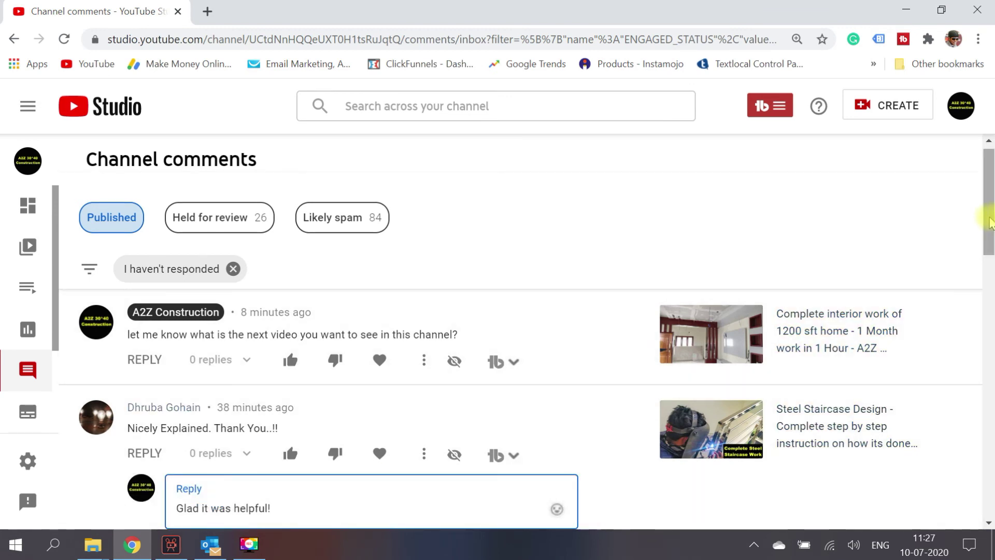
left_click_drag(988, 213, 990, 276)
left_click(553, 360)
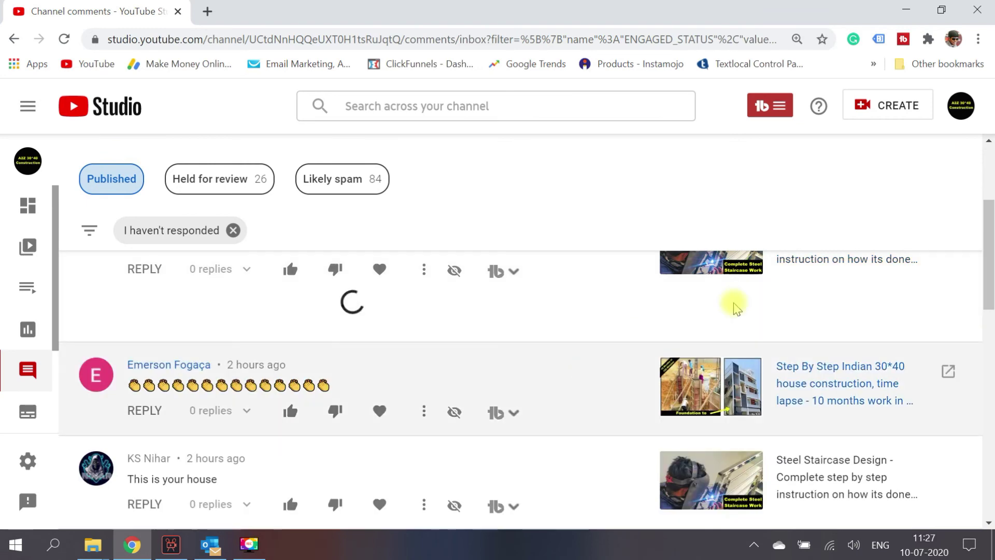
Step: Reply "Yes" to the comment "This is your house" on the Steel Staircase Design video
left_click_drag(983, 257, 989, 312)
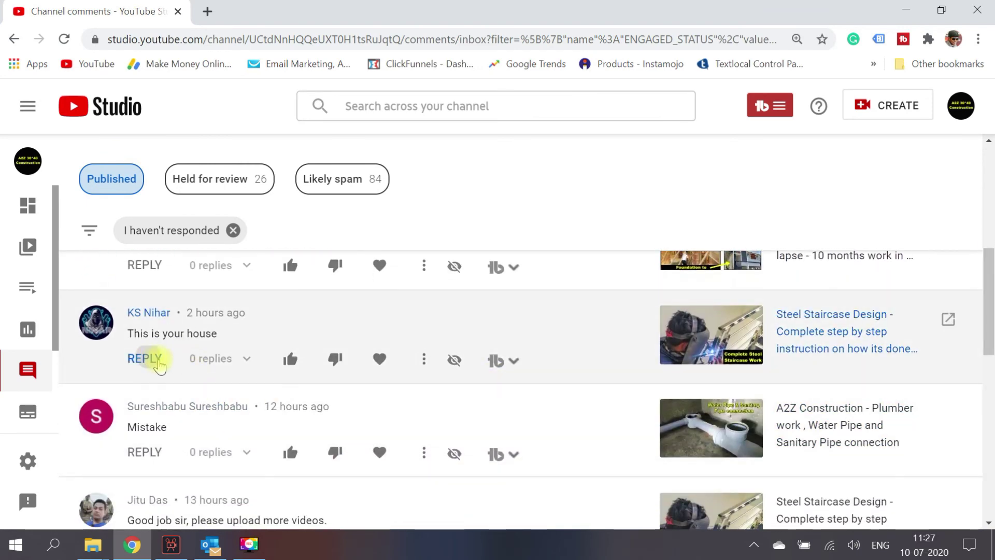
left_click(155, 362)
type("Yes")
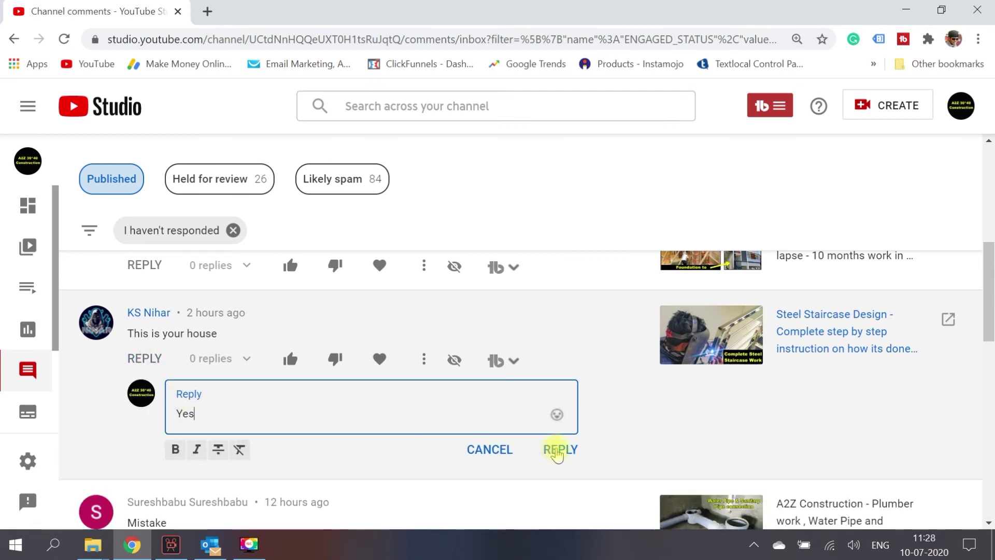
left_click(557, 450)
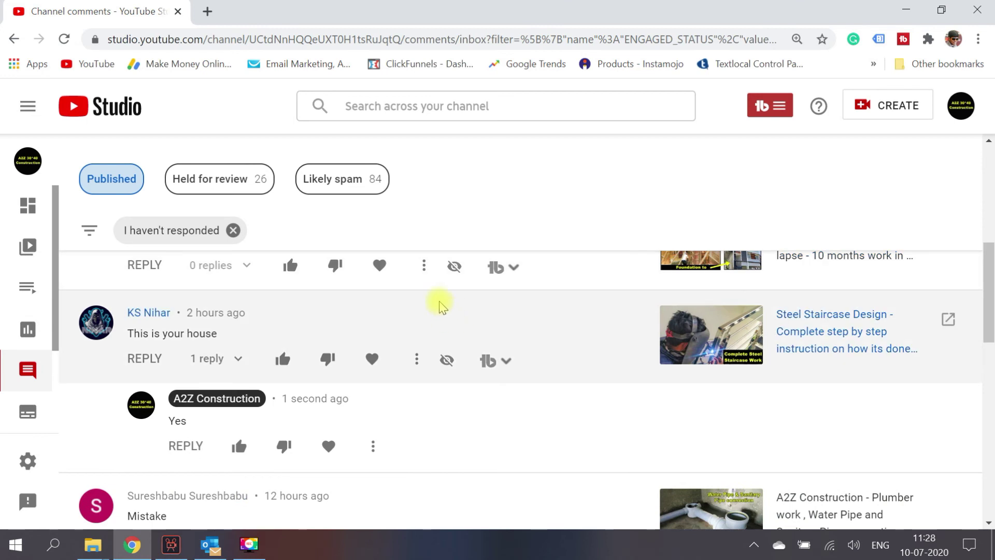
Step: Remove the "I haven't responded" filter and open the Community section of the channel settings
left_click_drag(988, 264, 984, 168)
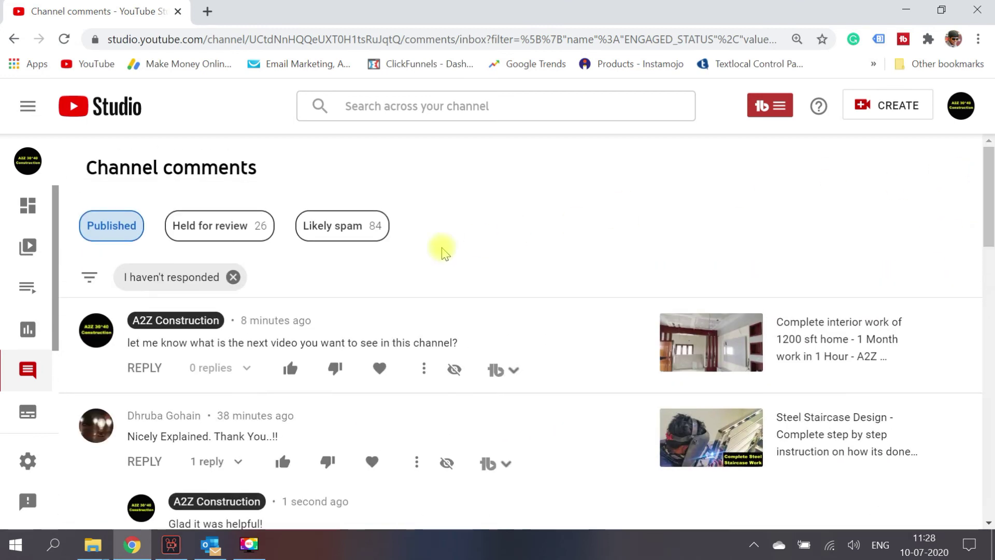
left_click(233, 278)
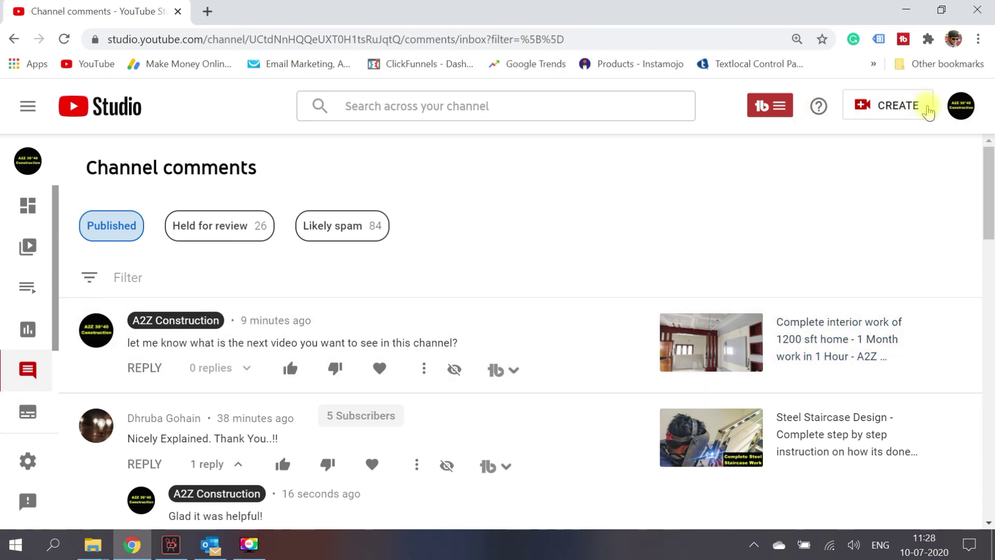
left_click(963, 114)
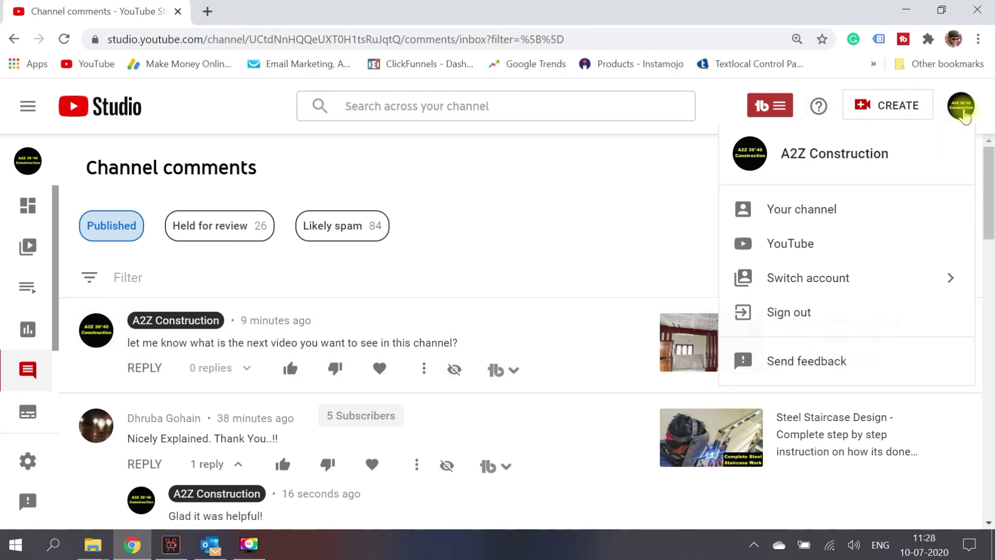
left_click(29, 466)
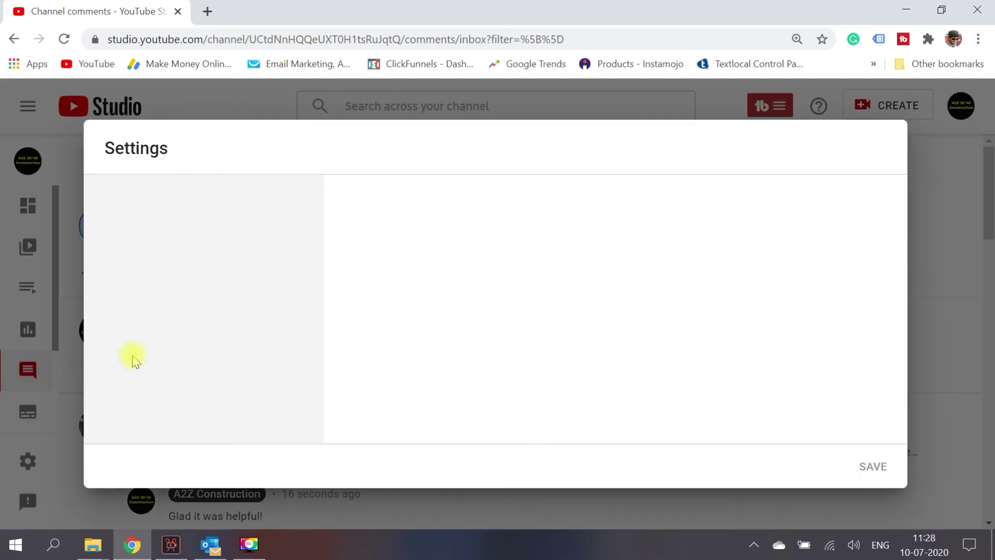
left_click(152, 377)
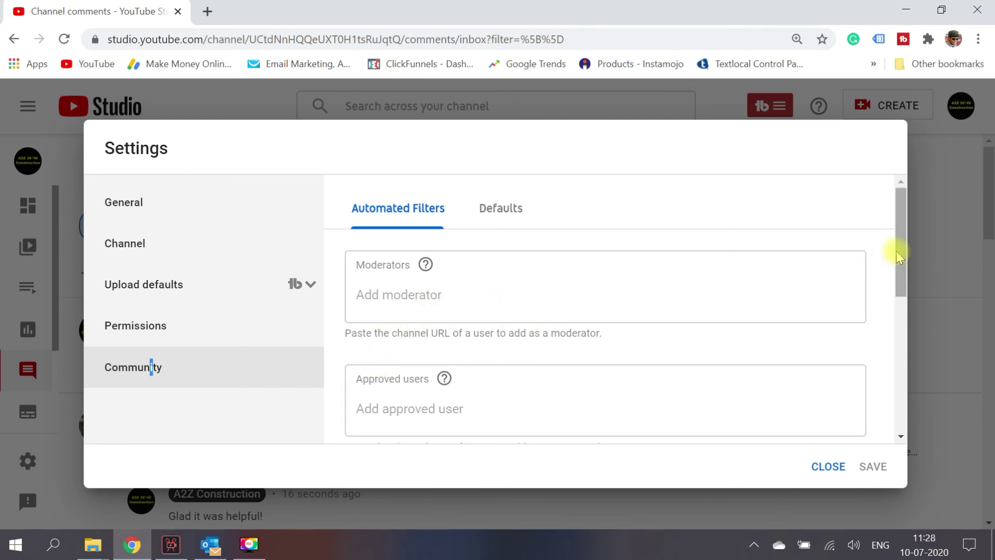
Step: Review the automated filters for the community, from moderators, approved users and hidden users down to the blocked words field
left_click_drag(901, 251, 912, 292)
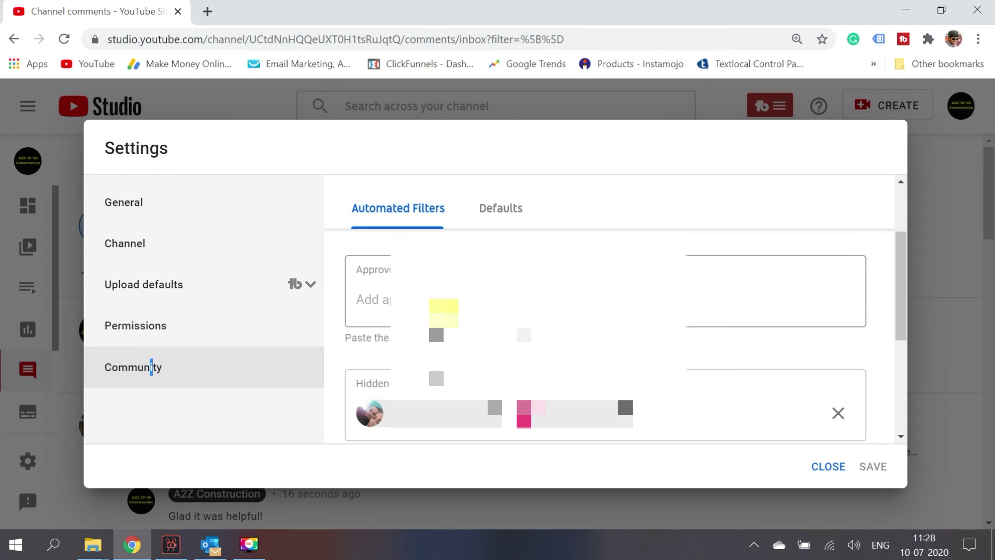
left_click_drag(908, 270, 908, 315)
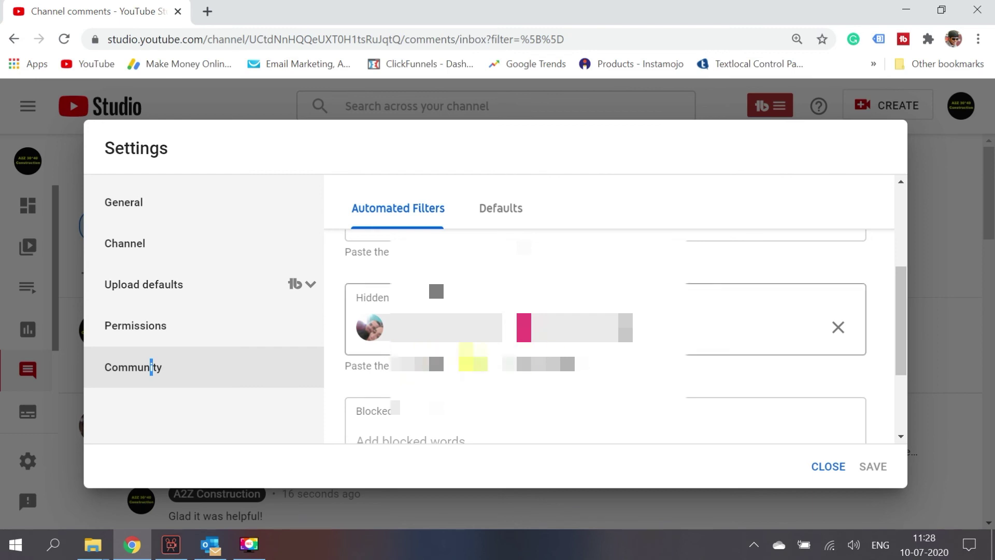
left_click_drag(903, 305, 905, 380)
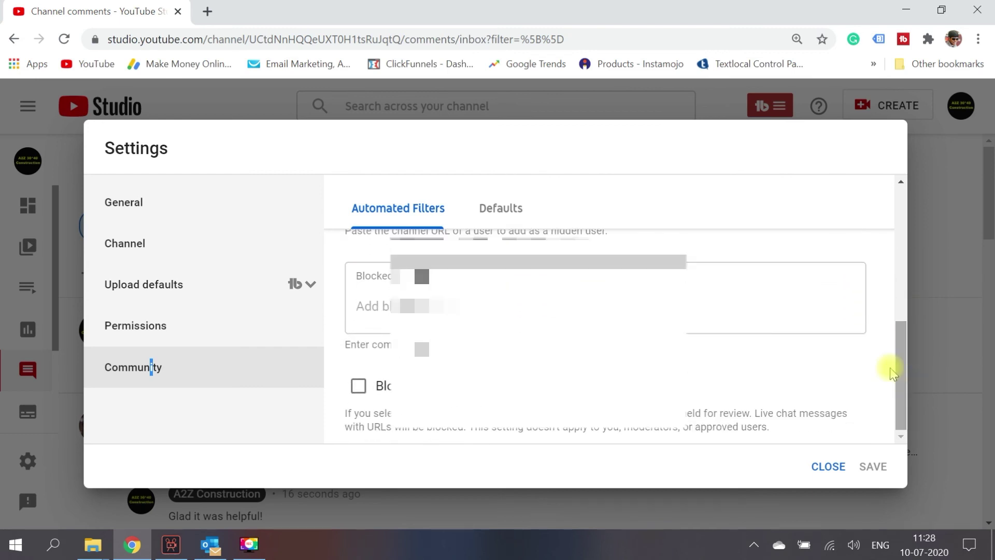
left_click(387, 308)
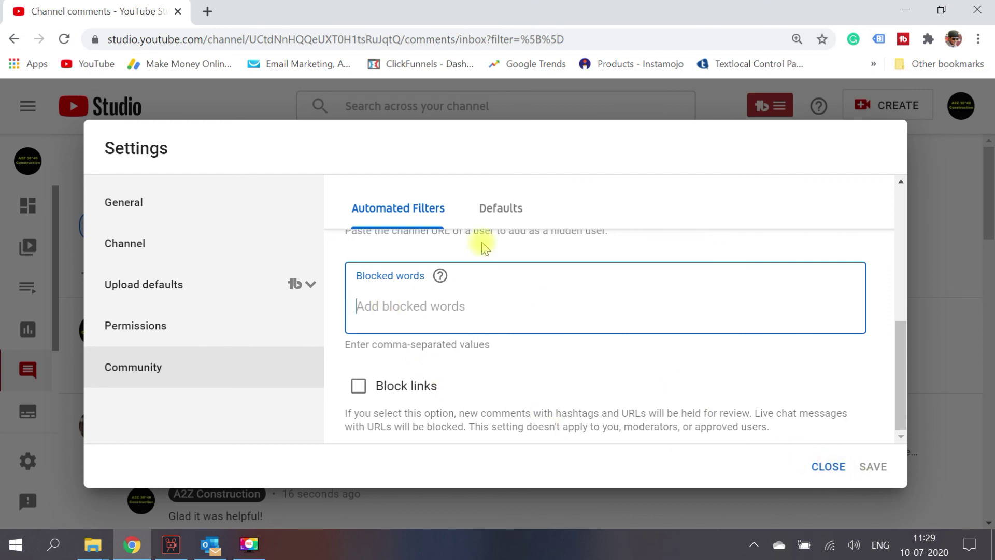
Step: Open the community defaults and show the moderation choices for comments on the channel
left_click(499, 216)
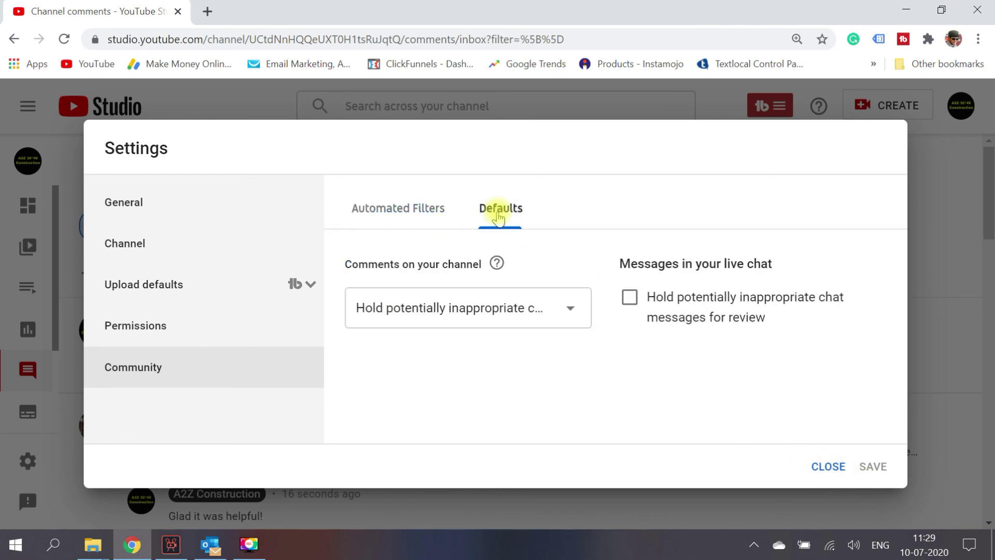
left_click(570, 311)
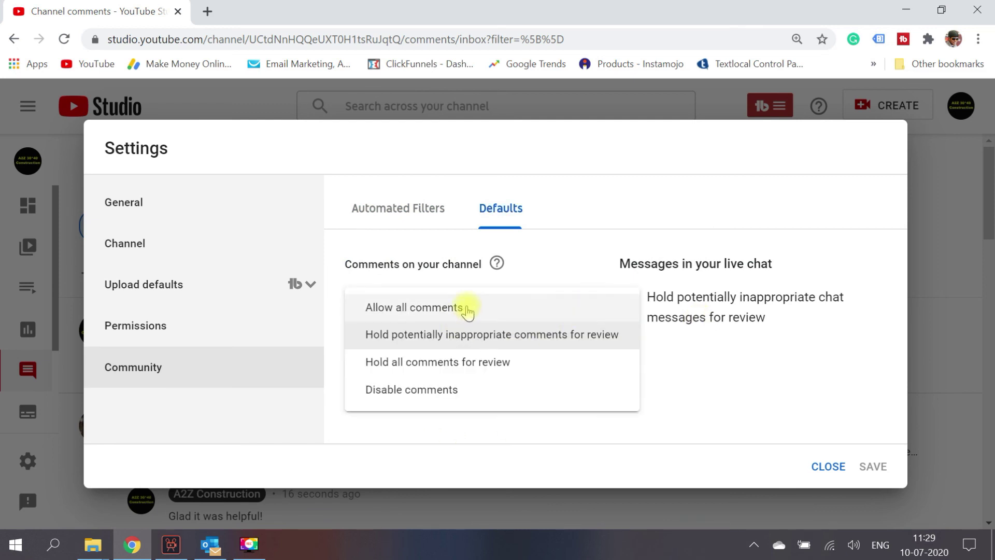